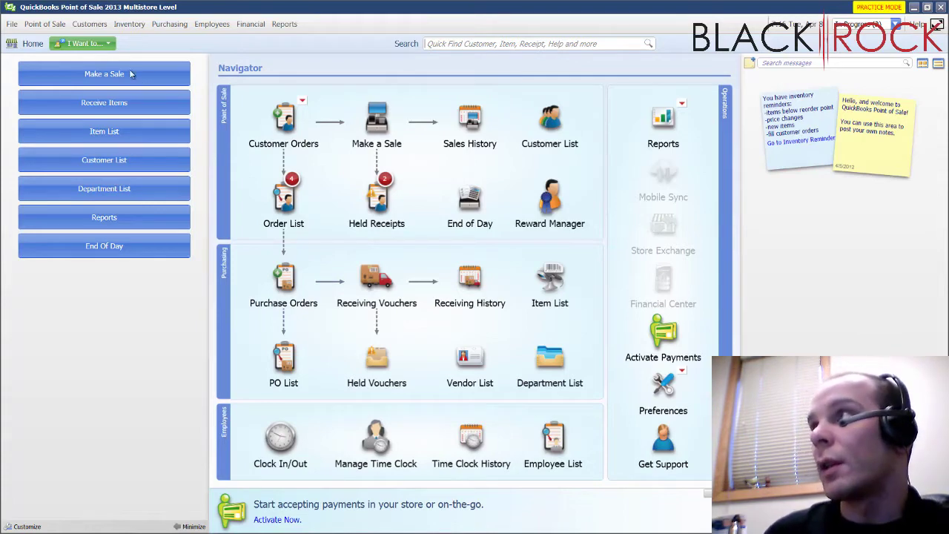
Open the Company page under File > Preferences.
left_click(11, 25)
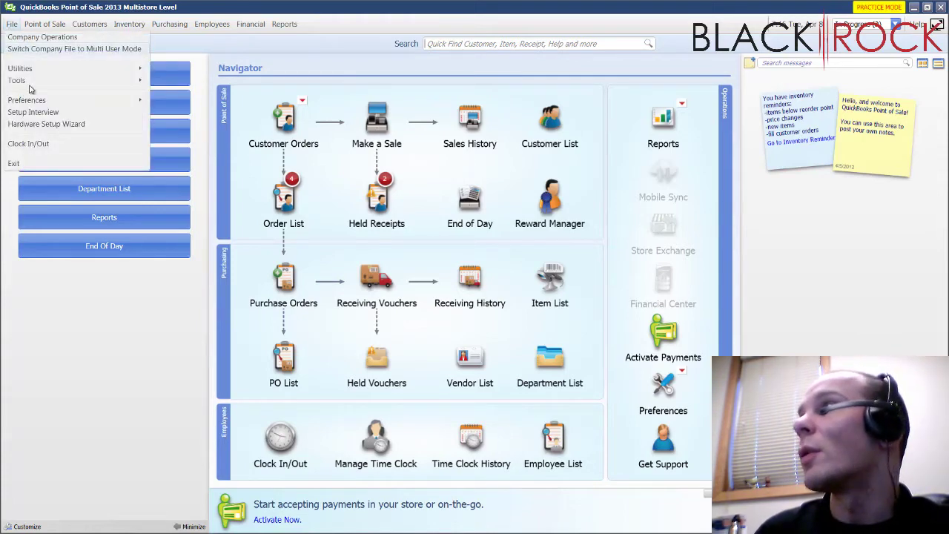
mouse_move(74, 104)
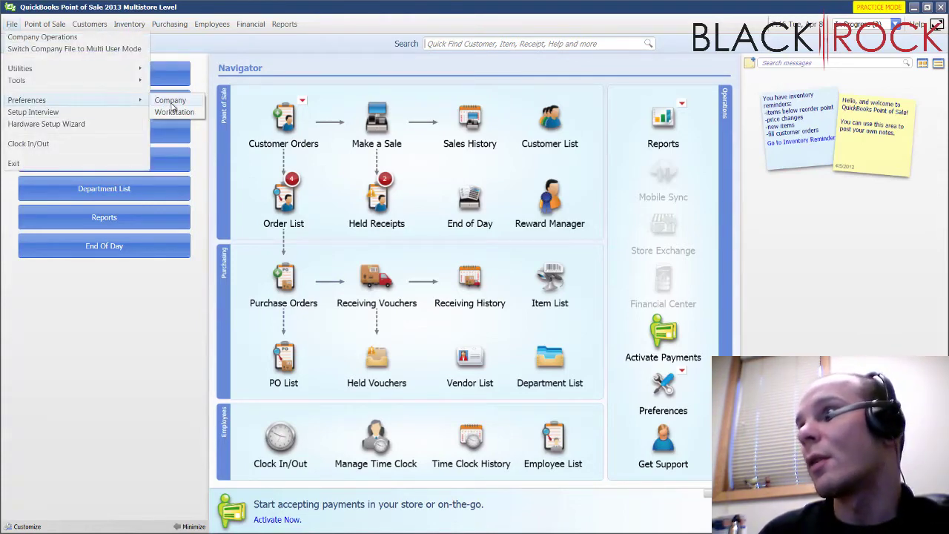
left_click(171, 104)
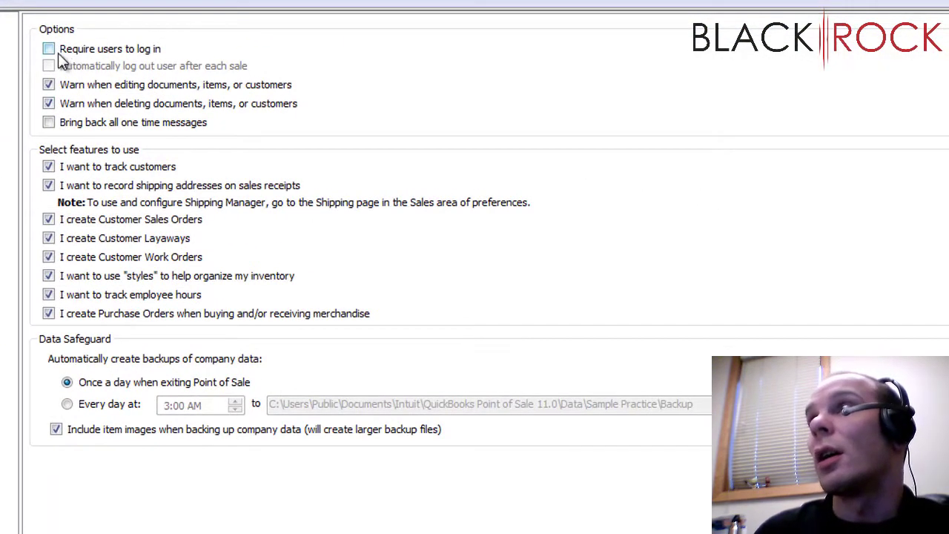
Enable 'Require users to log in' and create and confirm a Sysadmin password.
left_click(52, 49)
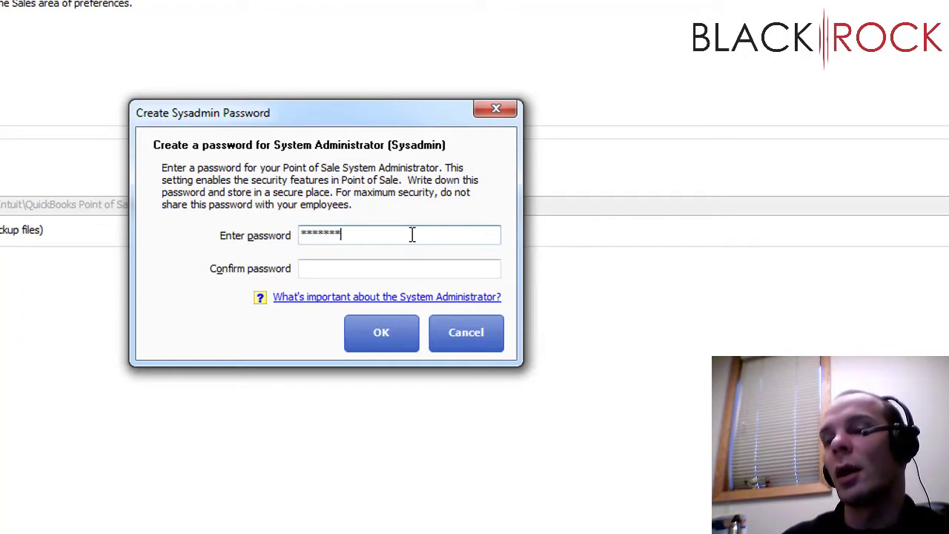
key("Tab")
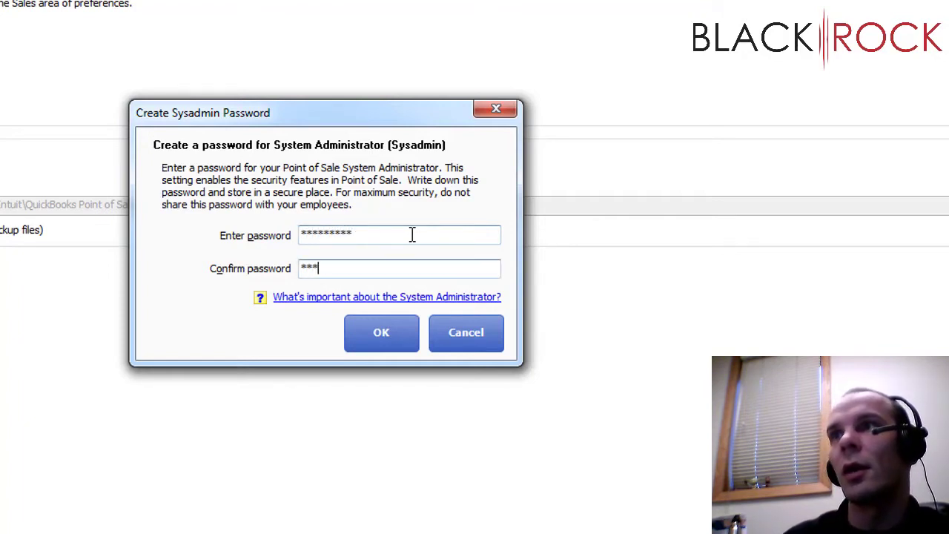
type("**********")
key("Return")
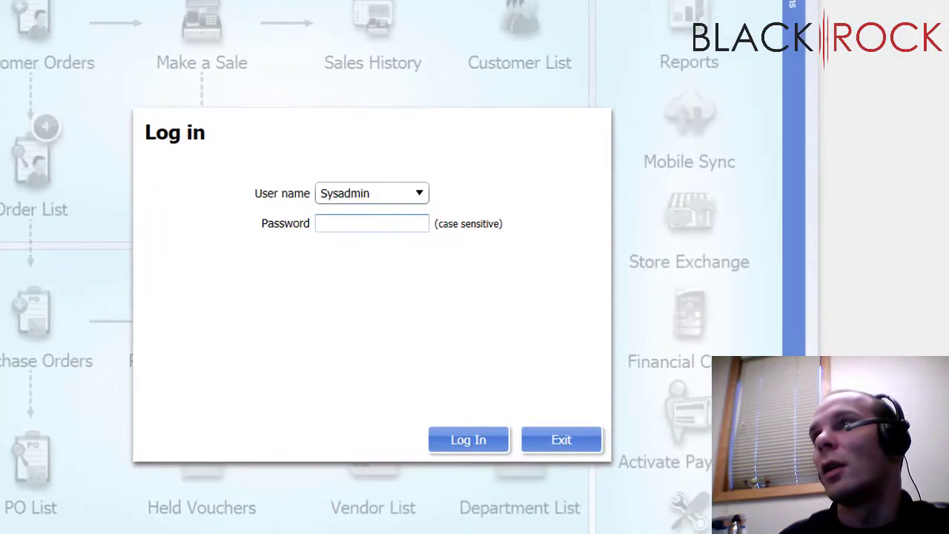
Log in as Sysadmin with the new password.
left_click(425, 196)
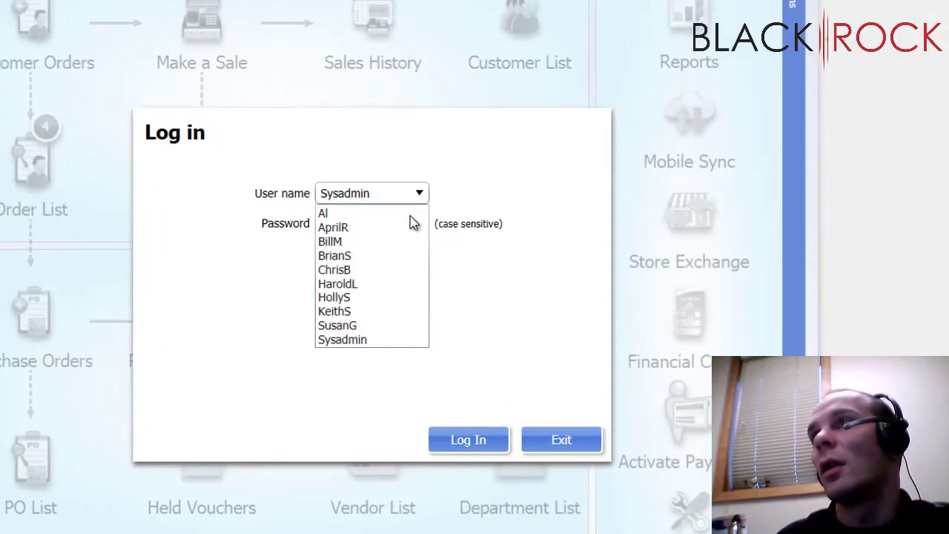
left_click(349, 341)
left_click(357, 226)
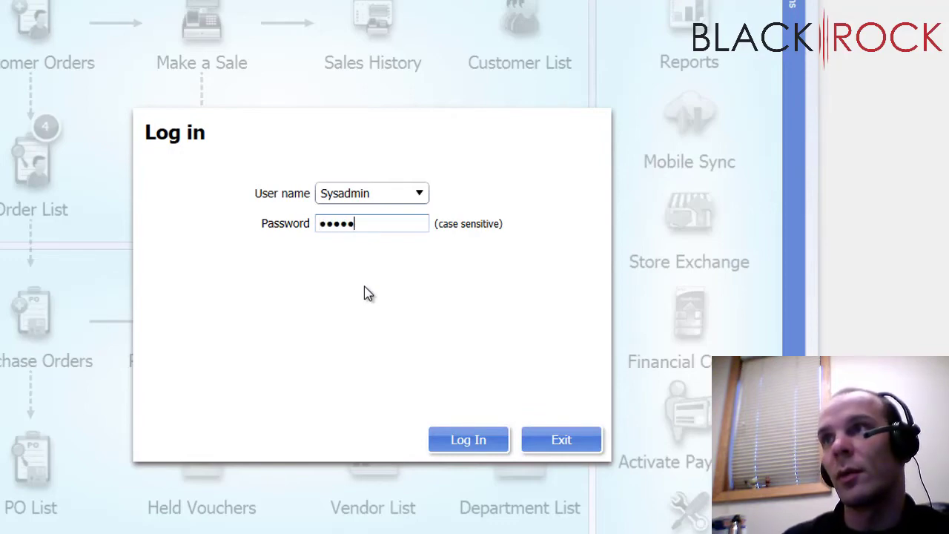
key("Return")
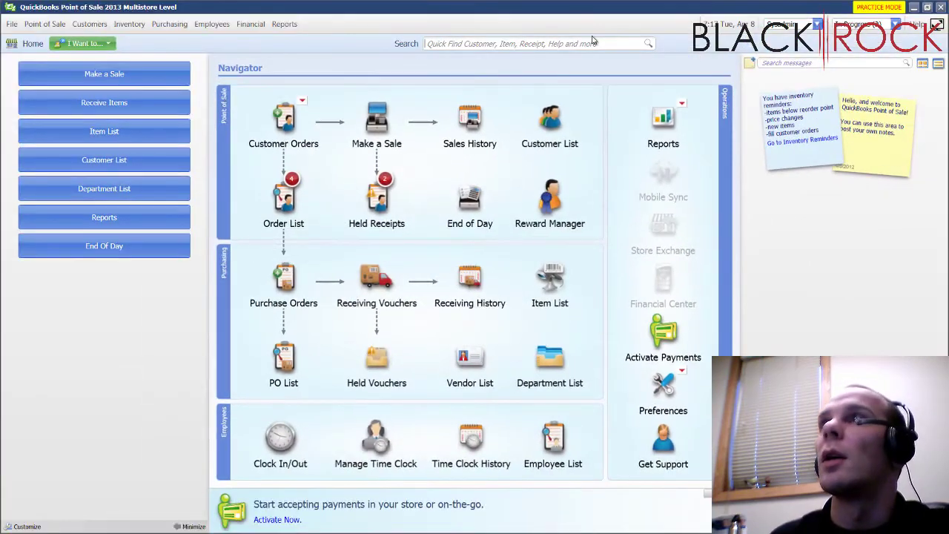
Open the Employee List from the Employees menu.
left_click(213, 24)
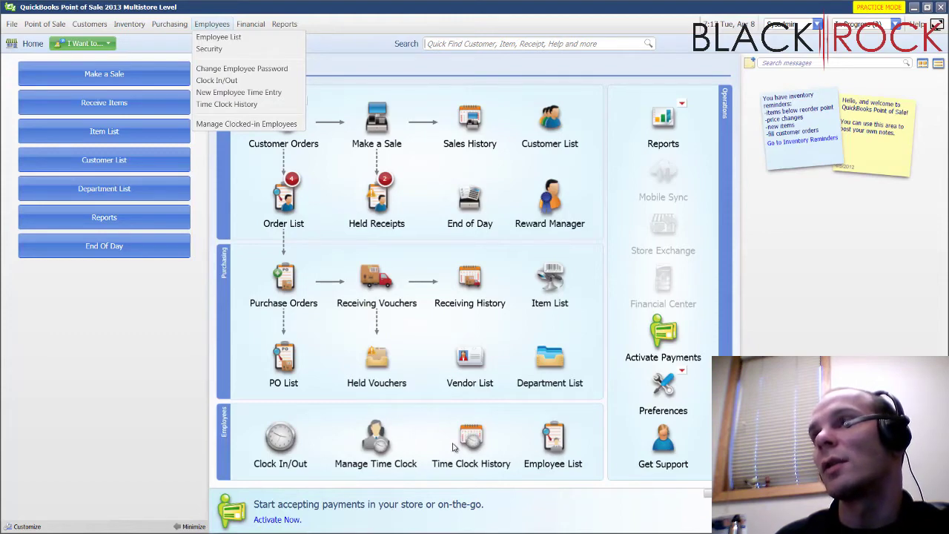
left_click(247, 41)
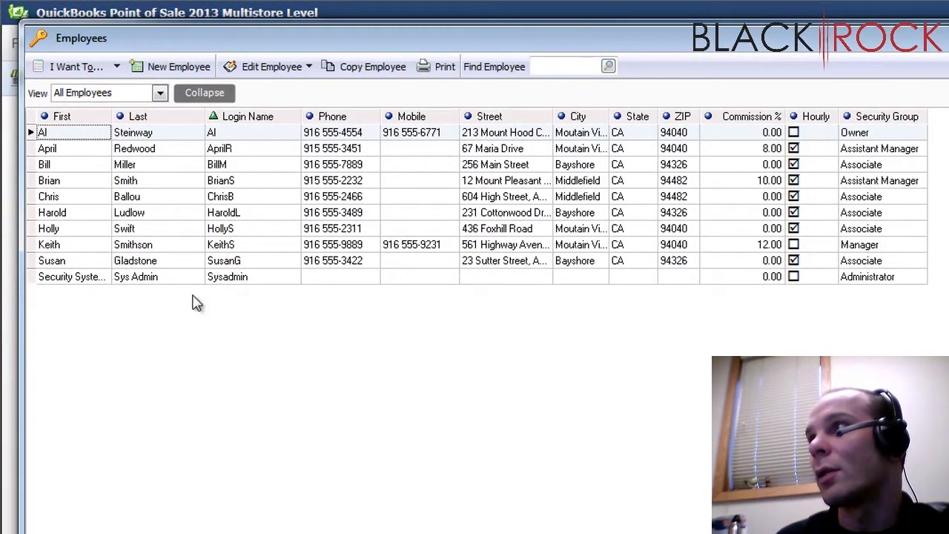
Start a new employee with login name Peter, leaving name and street fields blank.
left_click(190, 68)
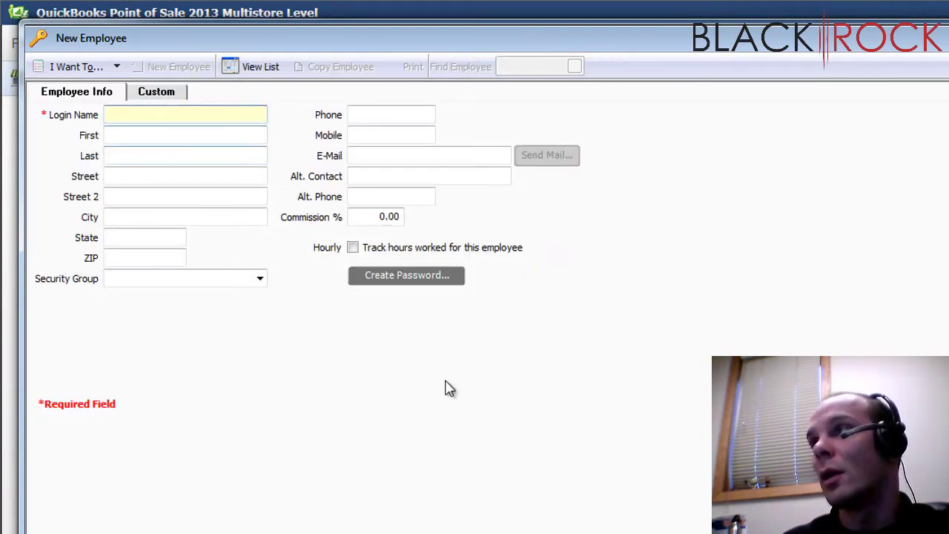
type("Peter")
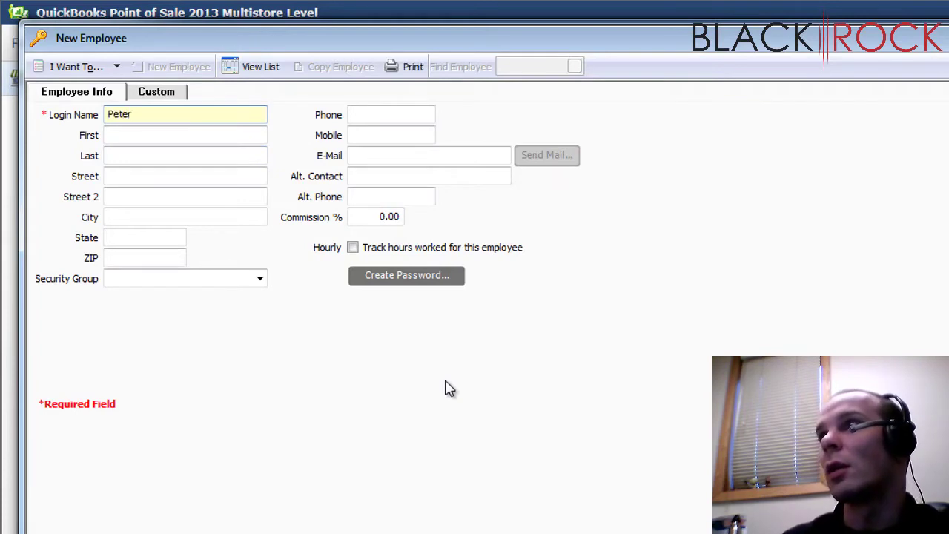
key("Tab")
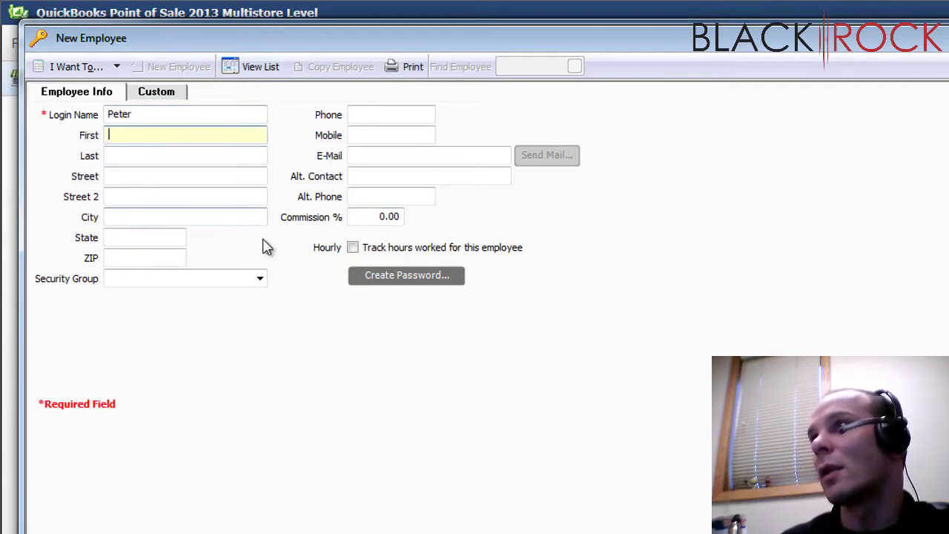
left_click(173, 173)
left_click(176, 156)
left_click(176, 196)
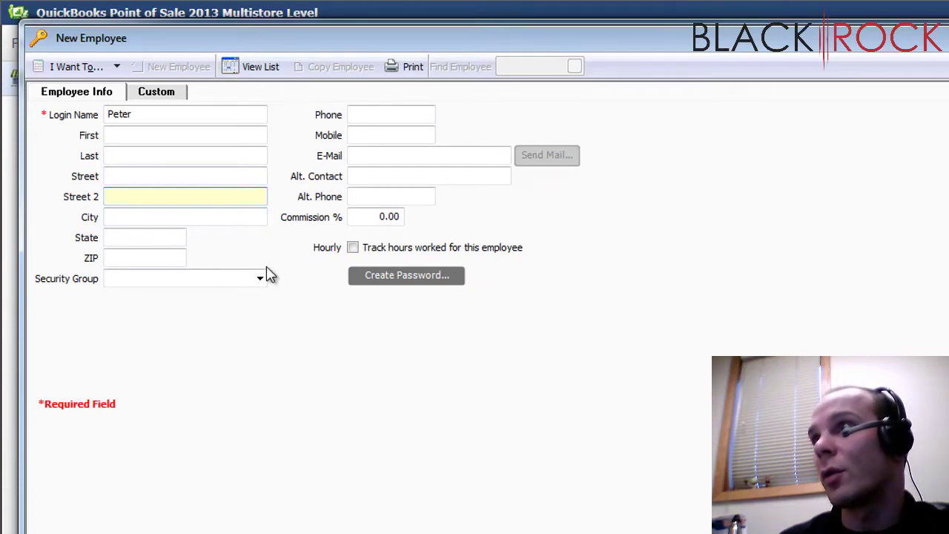
Check the Custom tab, then return to the Employee Info tab.
left_click(169, 97)
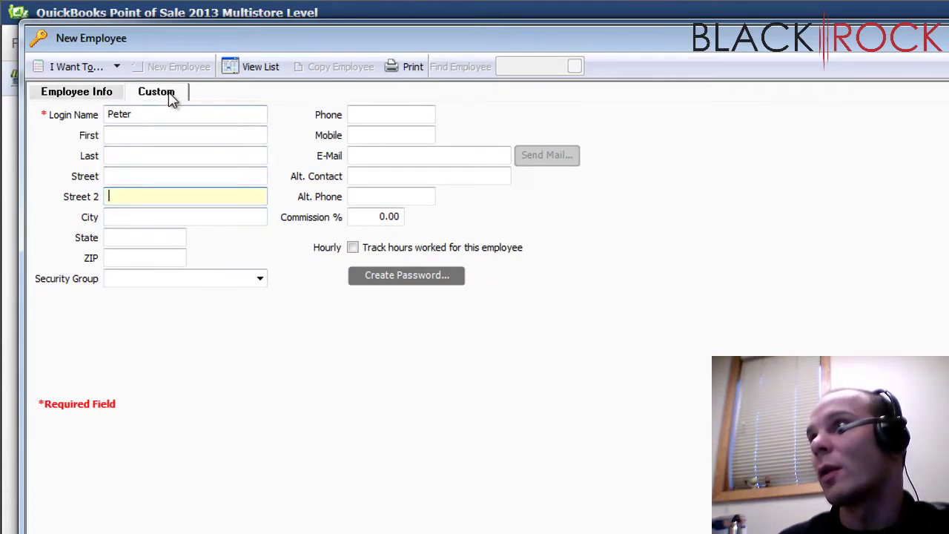
left_click(104, 103)
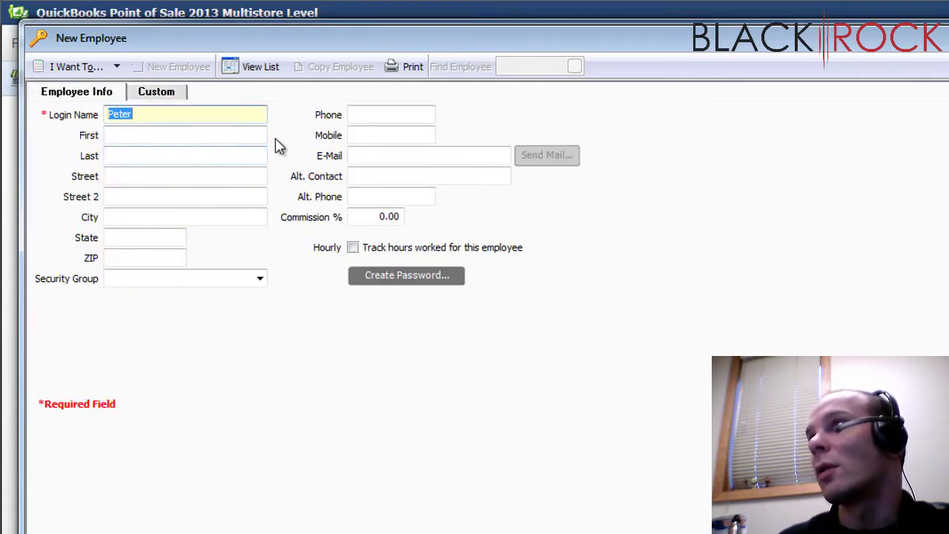
left_click(160, 95)
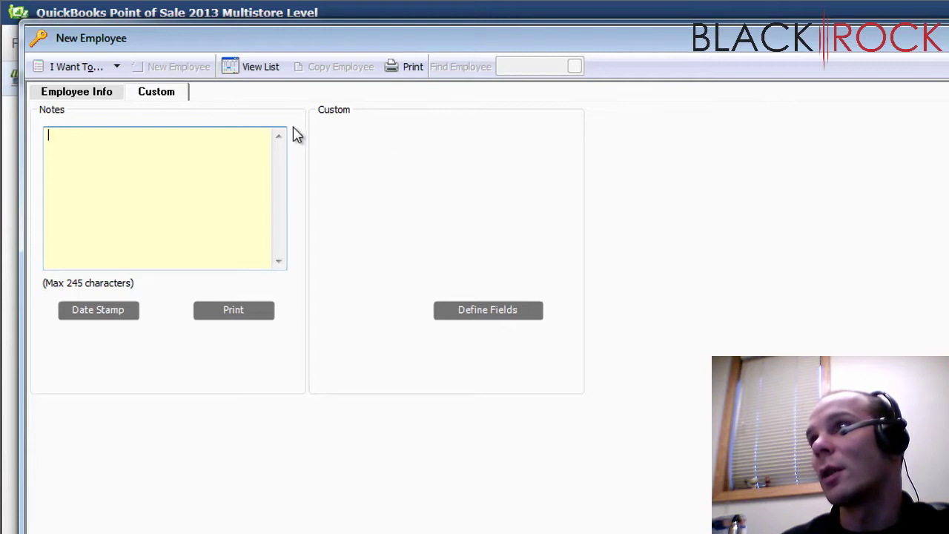
left_click(105, 95)
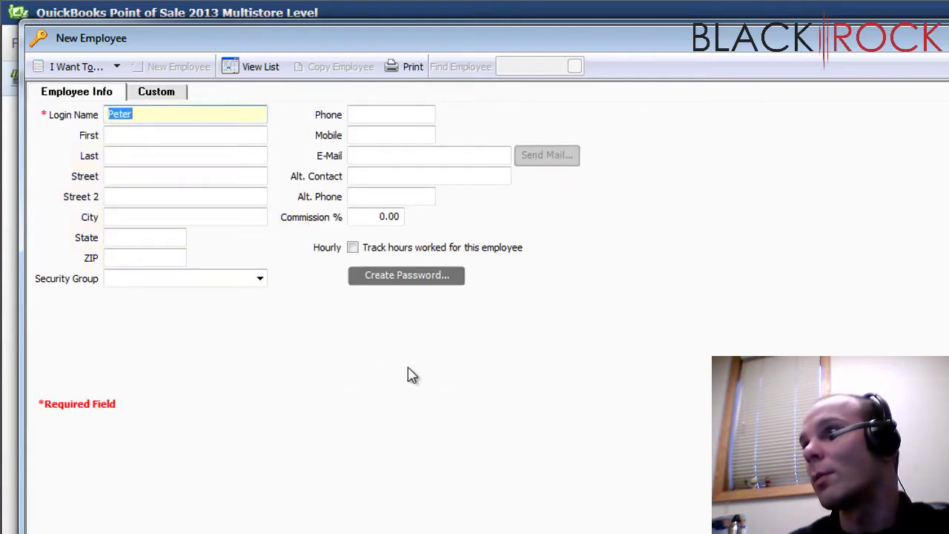
Create and confirm a login password for Peter's record.
left_click(430, 276)
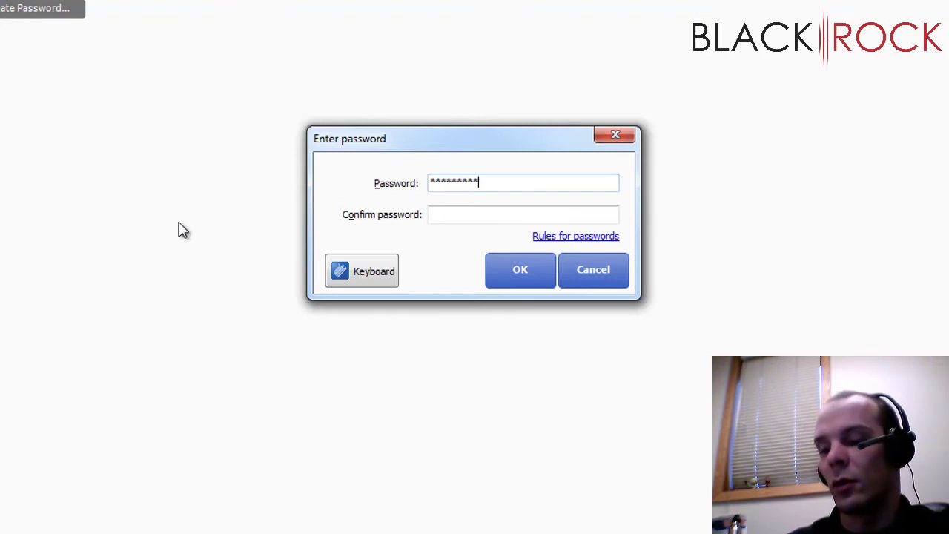
key("Tab")
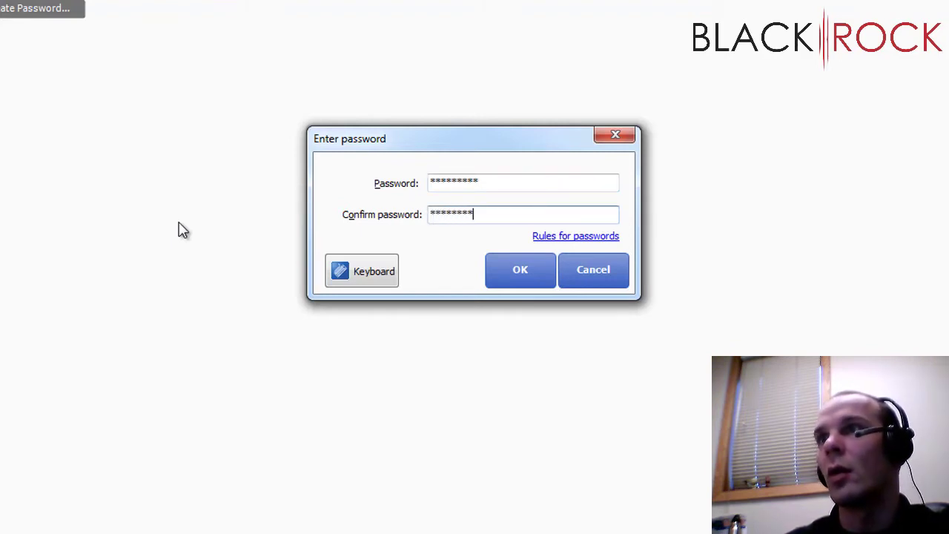
type("**********")
left_click(520, 269)
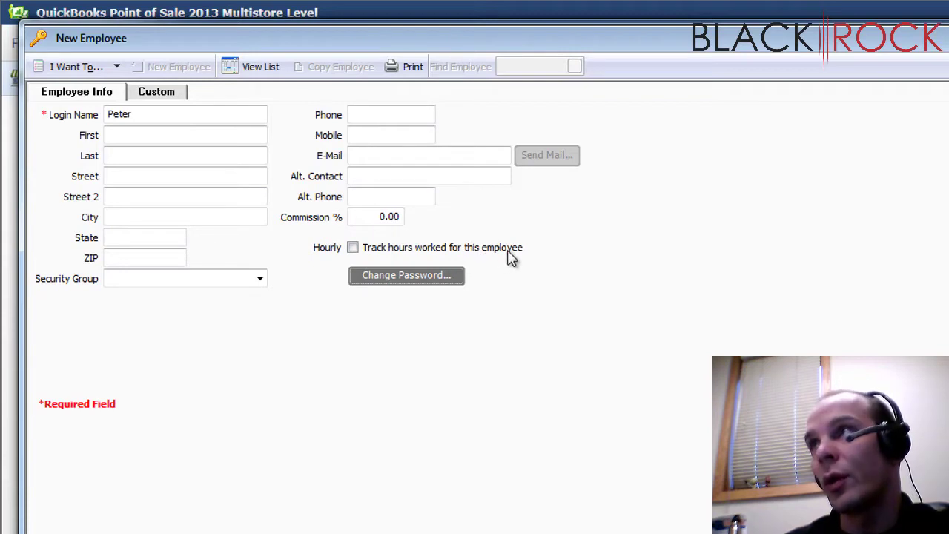
Review the commission and security group options unchanged, then save Peter's record with Ctrl+S.
left_click(391, 216)
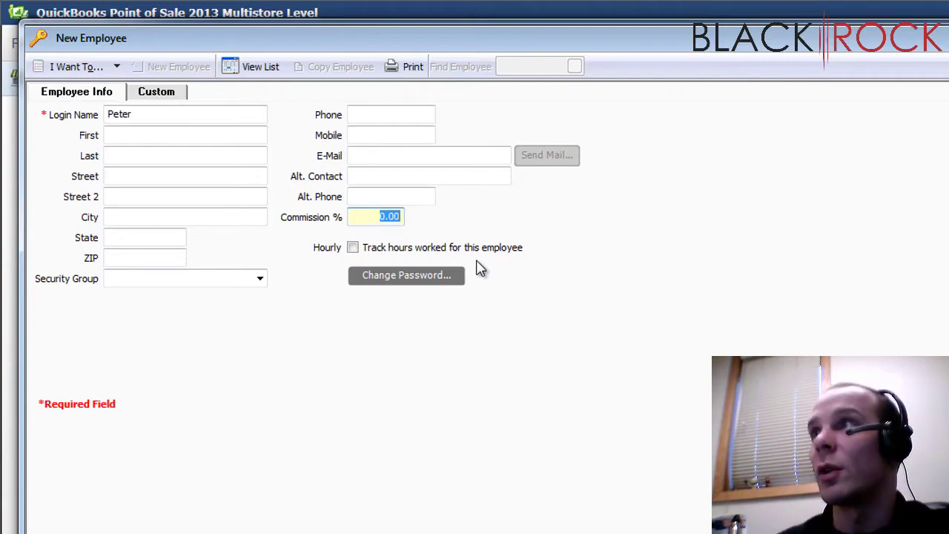
left_click(260, 279)
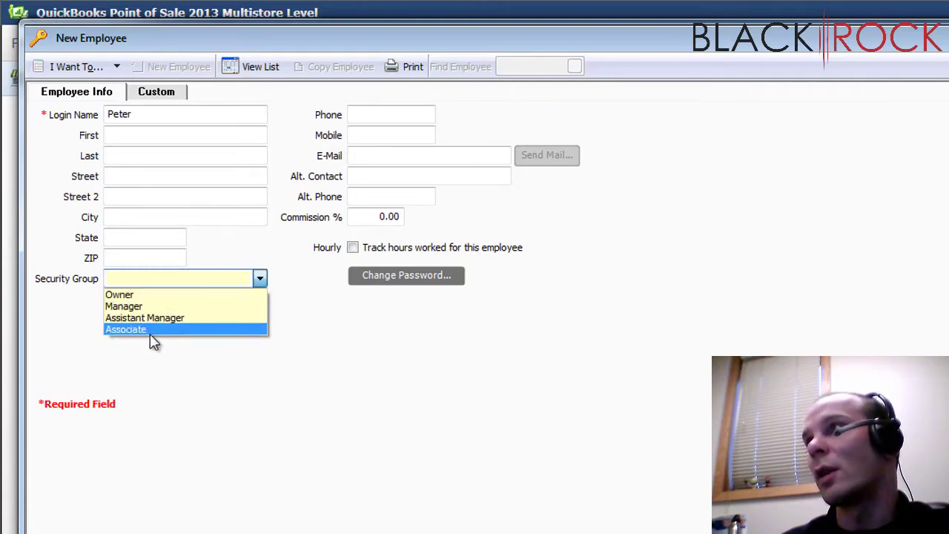
left_click(558, 397)
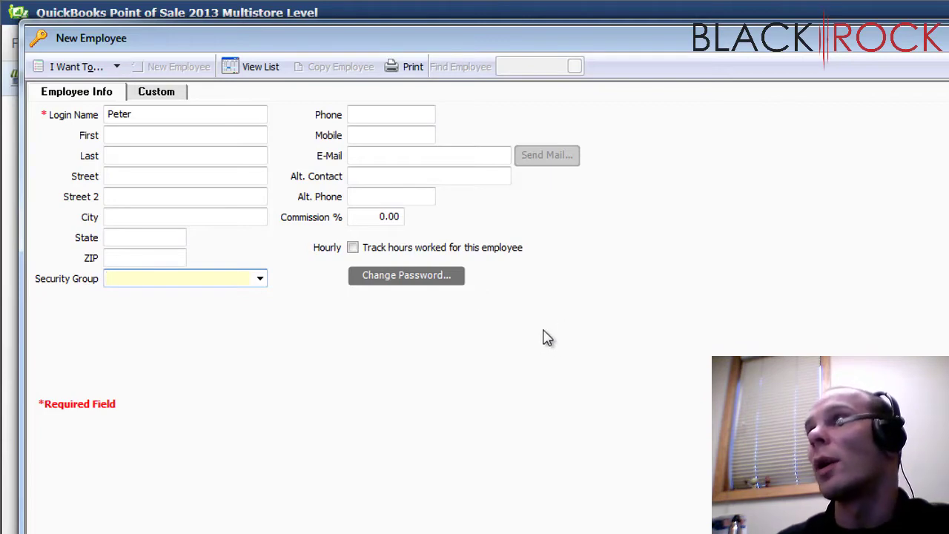
left_click(117, 69)
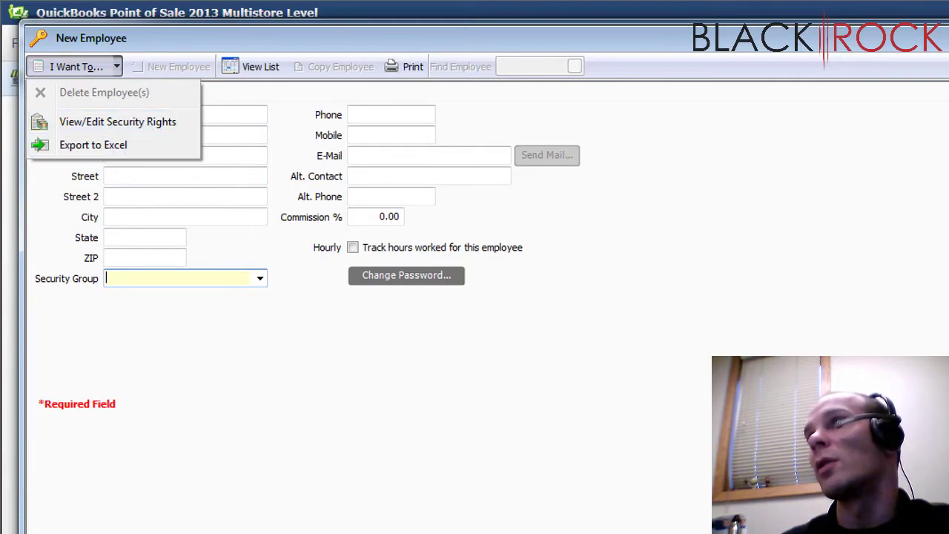
left_click(577, 406)
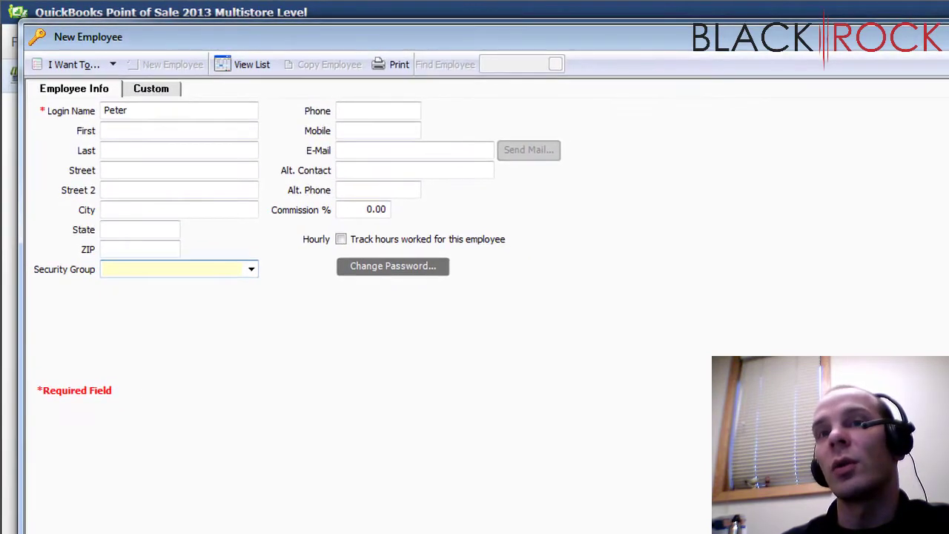
key("ctrl+s")
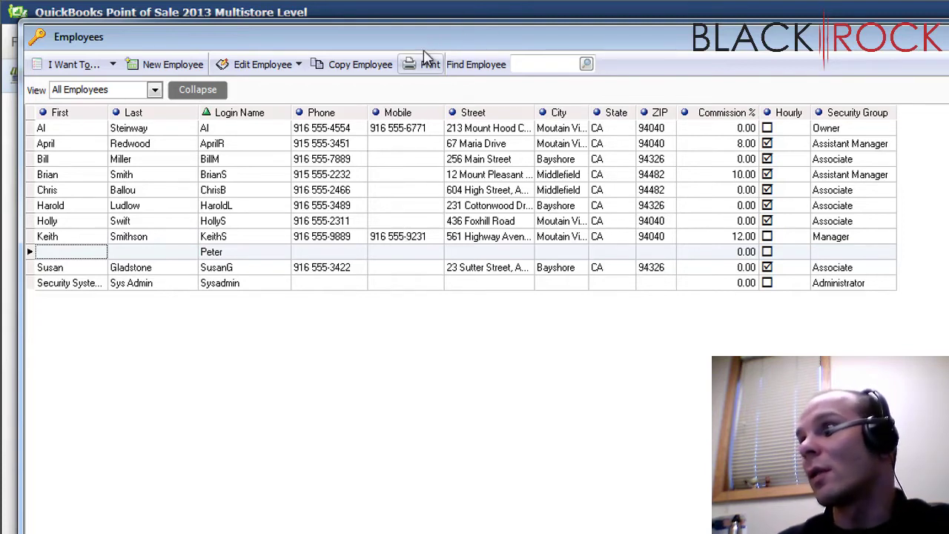
Select an employee row and open the Edit Employee dropdown menu.
left_click(255, 210)
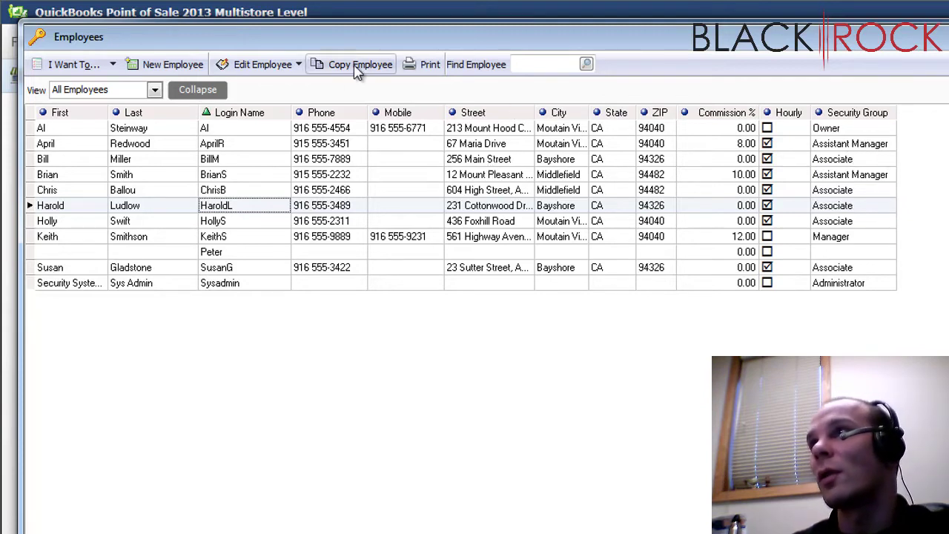
left_click(298, 64)
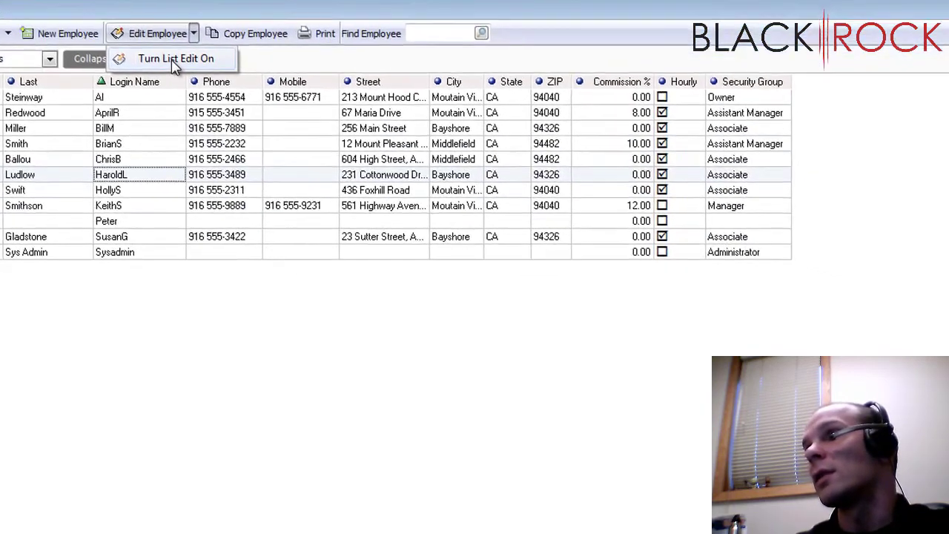
Turn List Edit On and enter the new employee's first and last name.
left_click(174, 59)
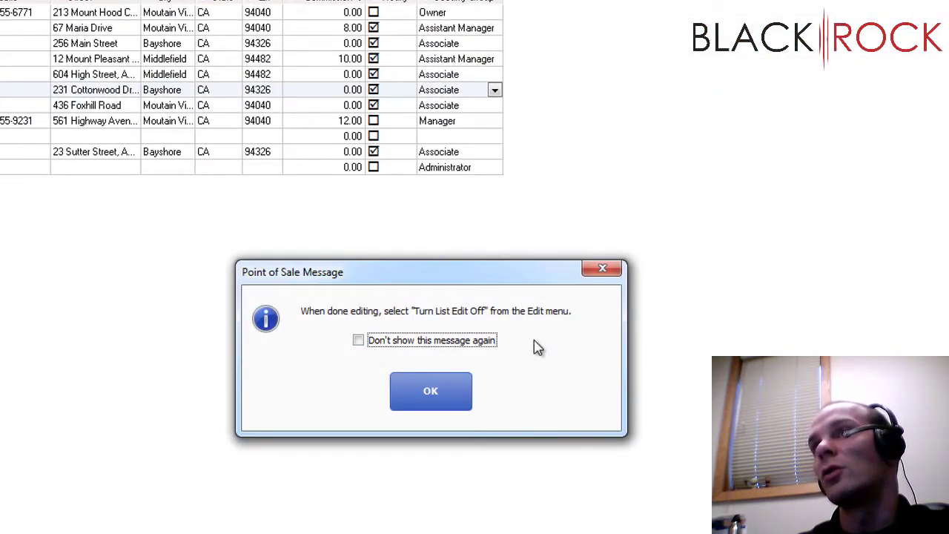
left_click(427, 400)
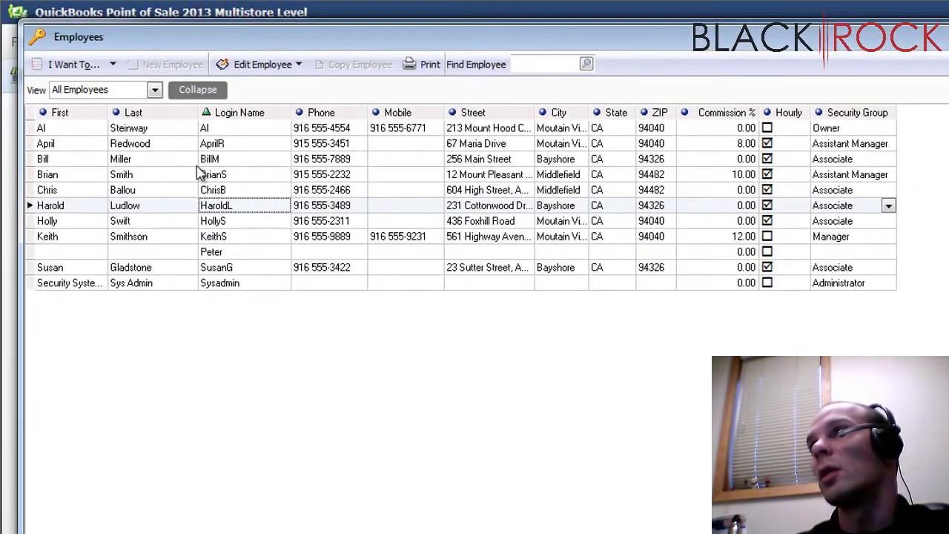
left_click(176, 161)
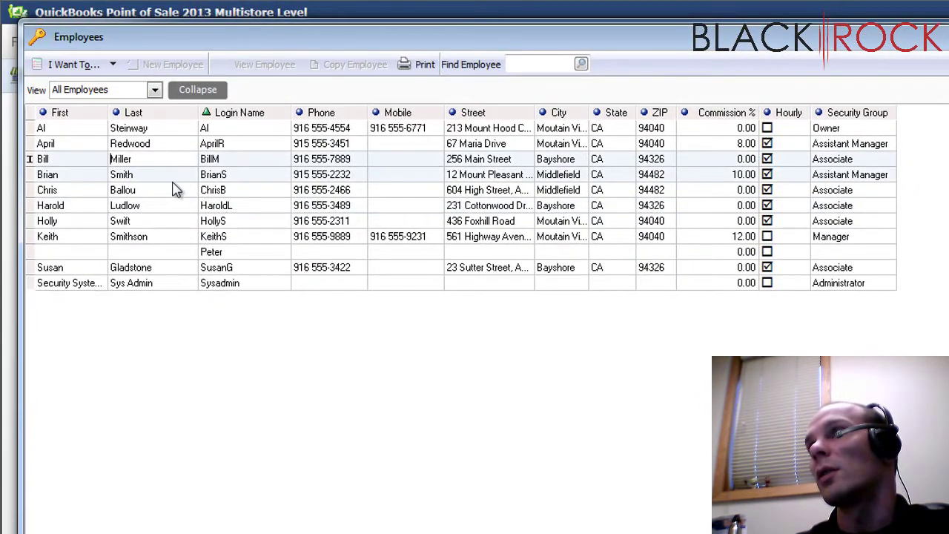
left_click(178, 178)
left_click(163, 253)
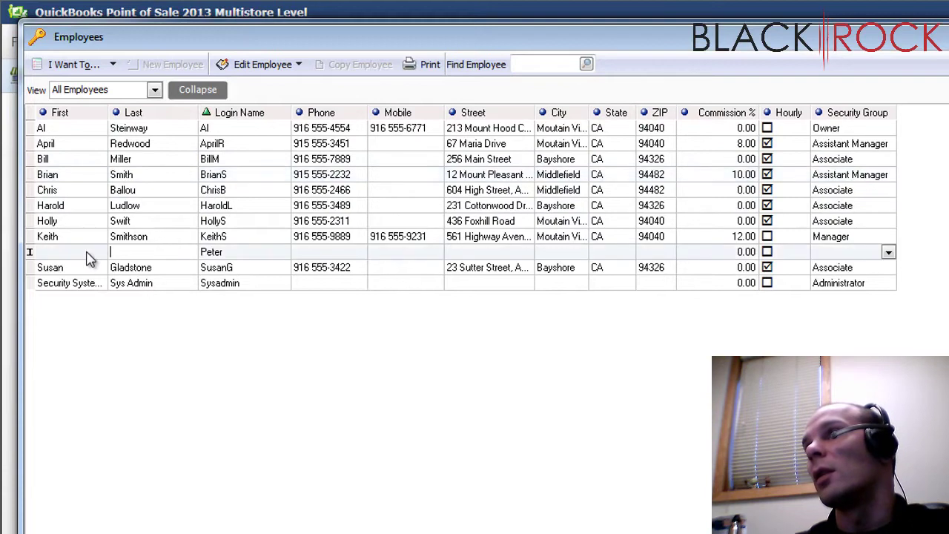
left_click(89, 254)
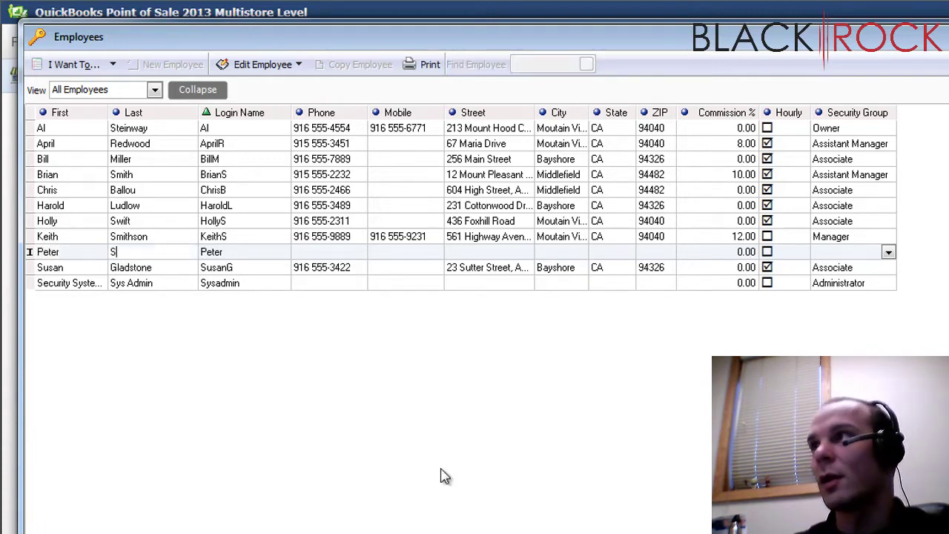
left_click(302, 251)
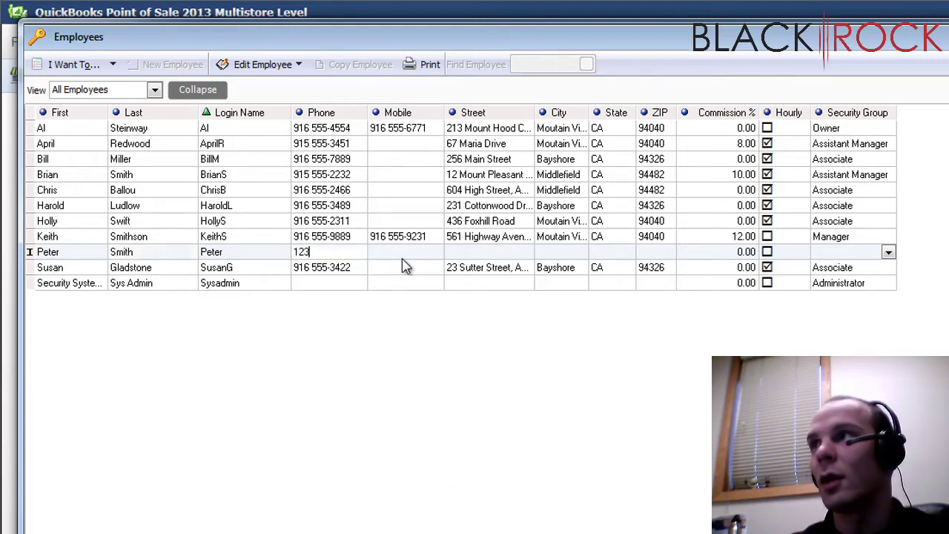
left_click(510, 254)
left_click(561, 251)
left_click(608, 252)
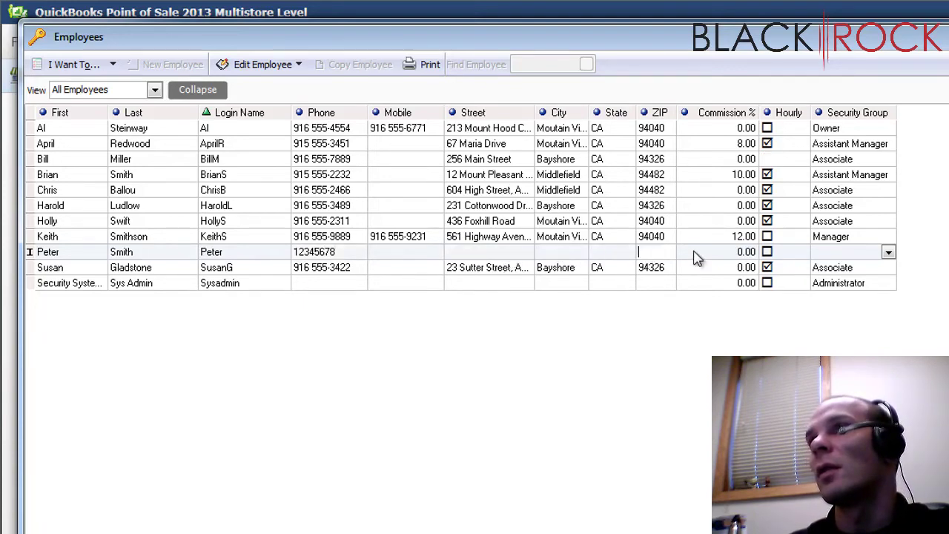
left_click(767, 252)
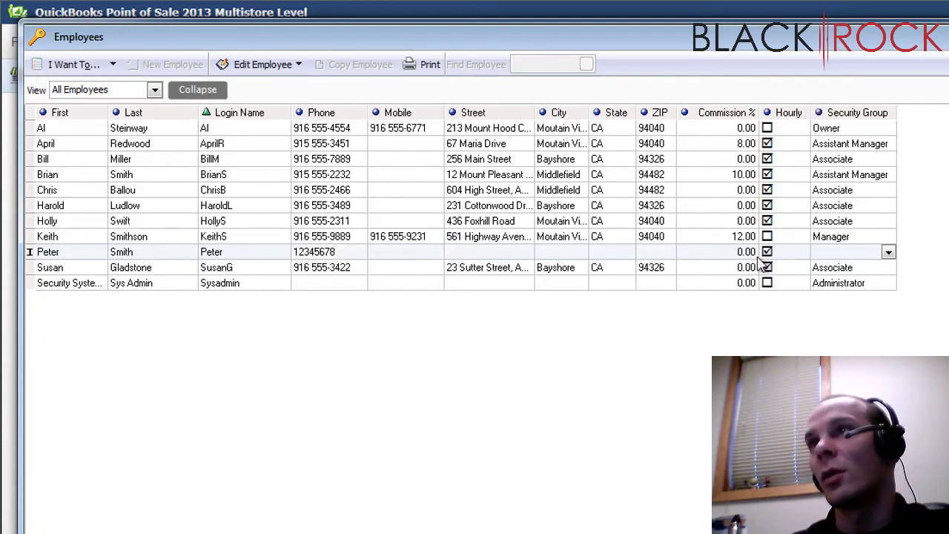
left_click(728, 251)
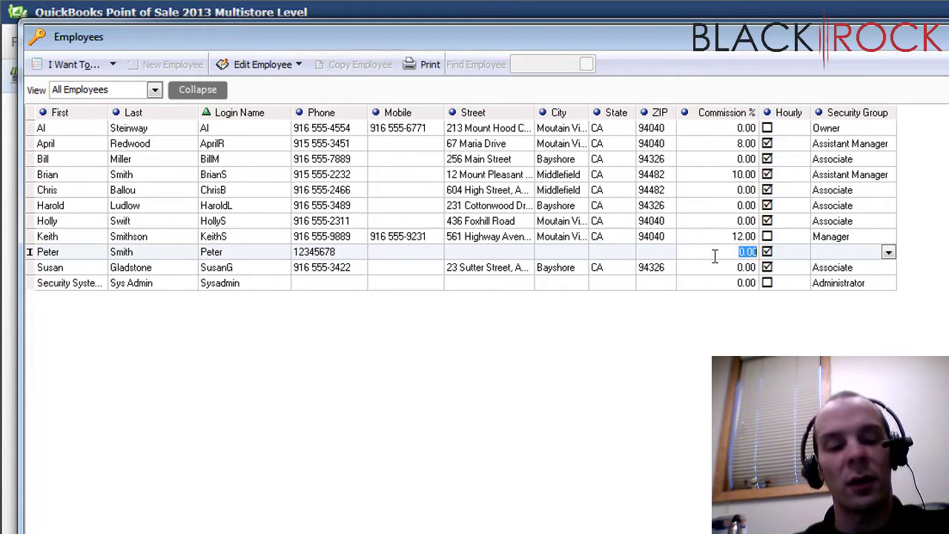
type("10")
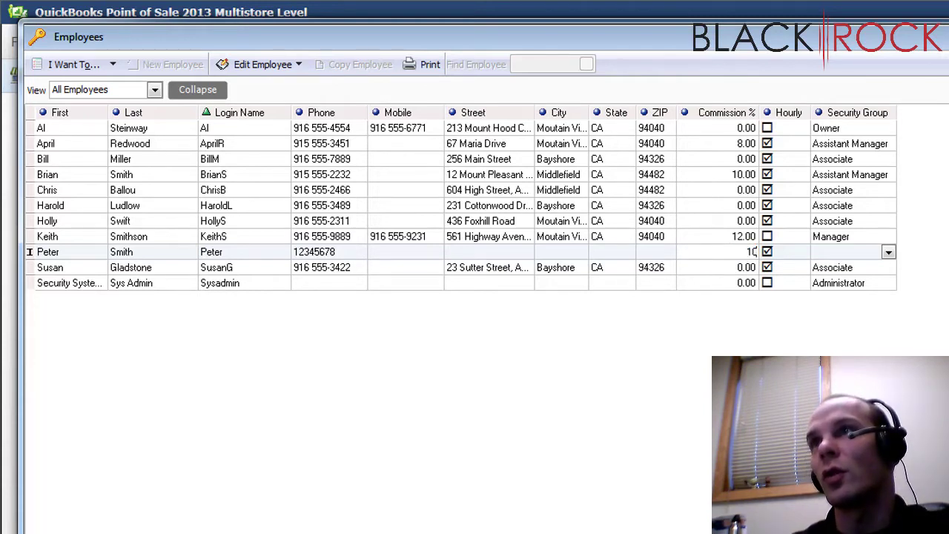
left_click(888, 252)
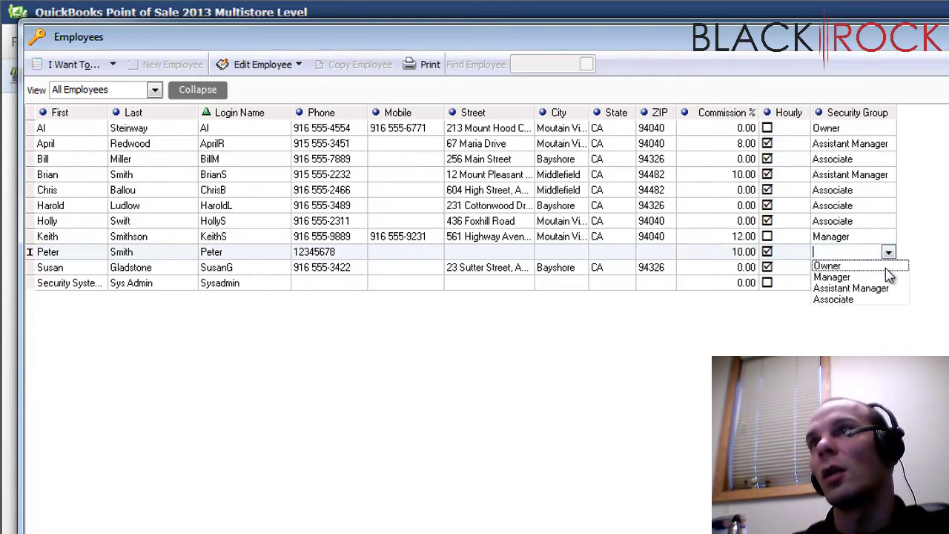
left_click(860, 299)
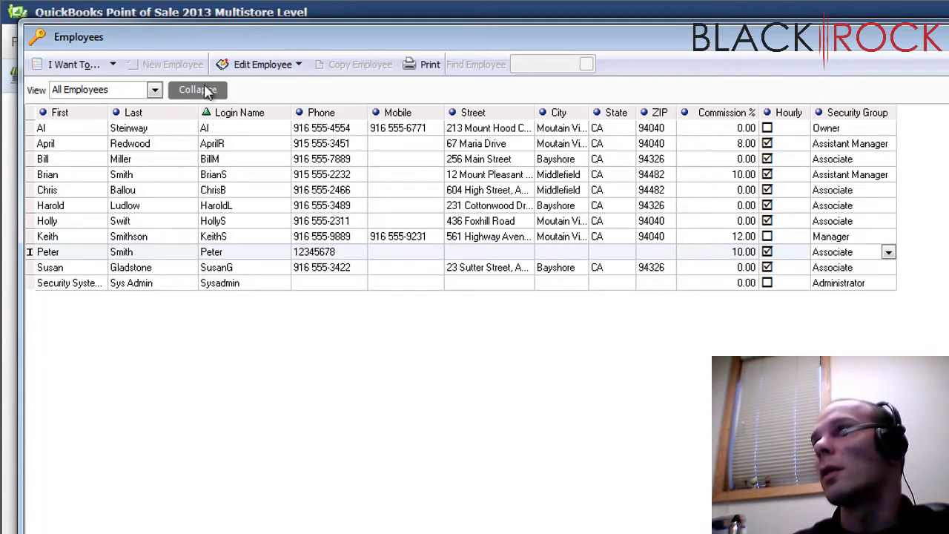
Turn List Edit Off and close the Employees window.
left_click(298, 64)
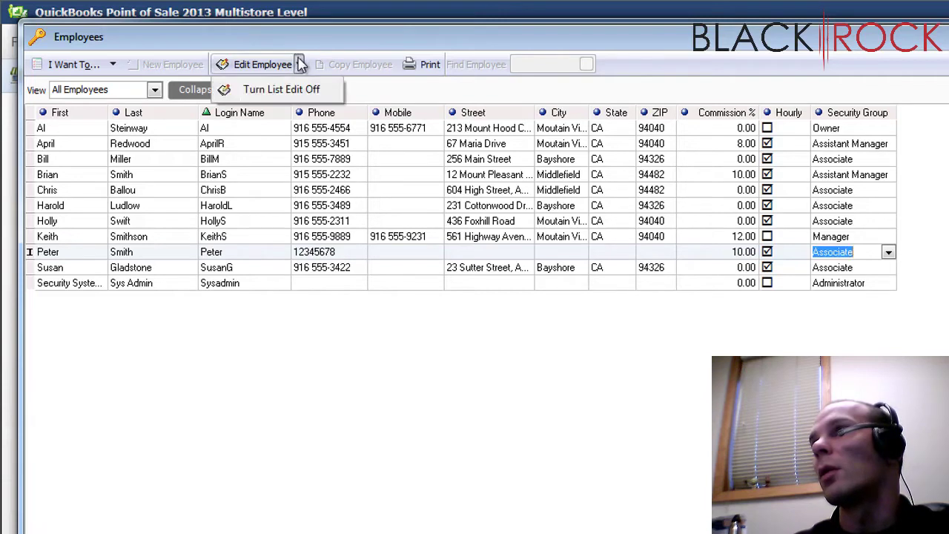
left_click(298, 90)
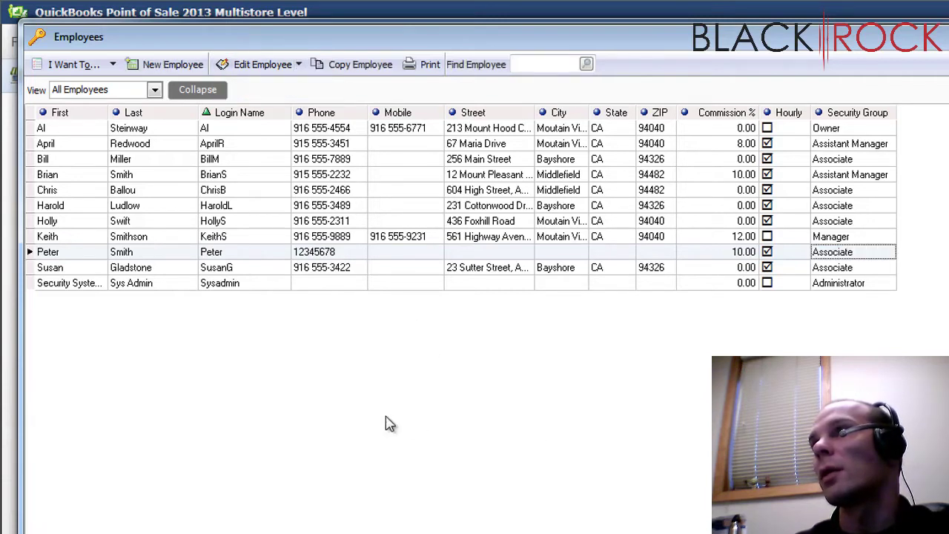
left_click(114, 65)
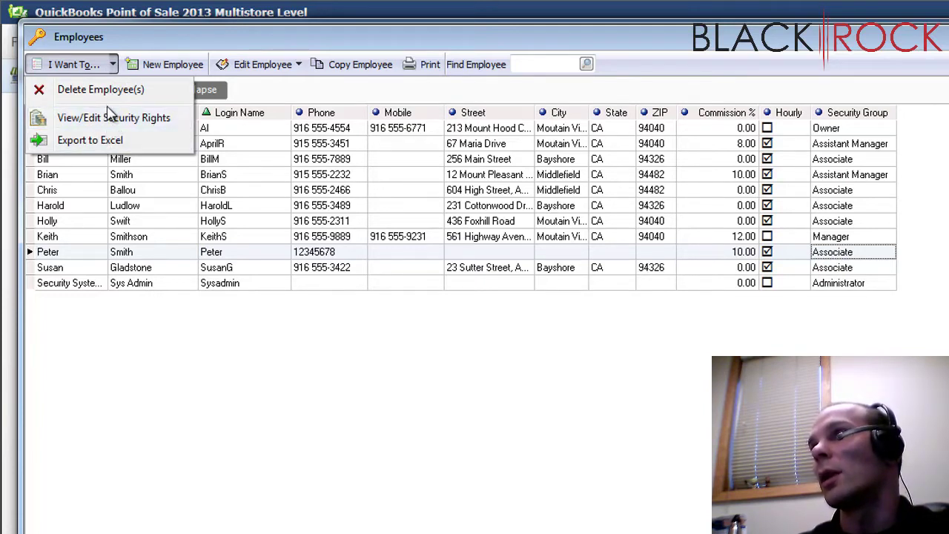
left_click(660, 477)
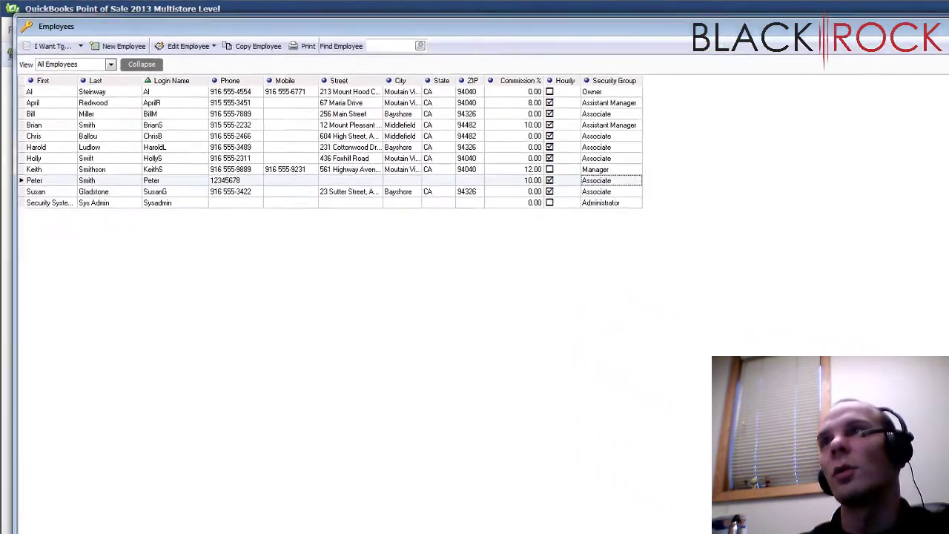
key("Escape")
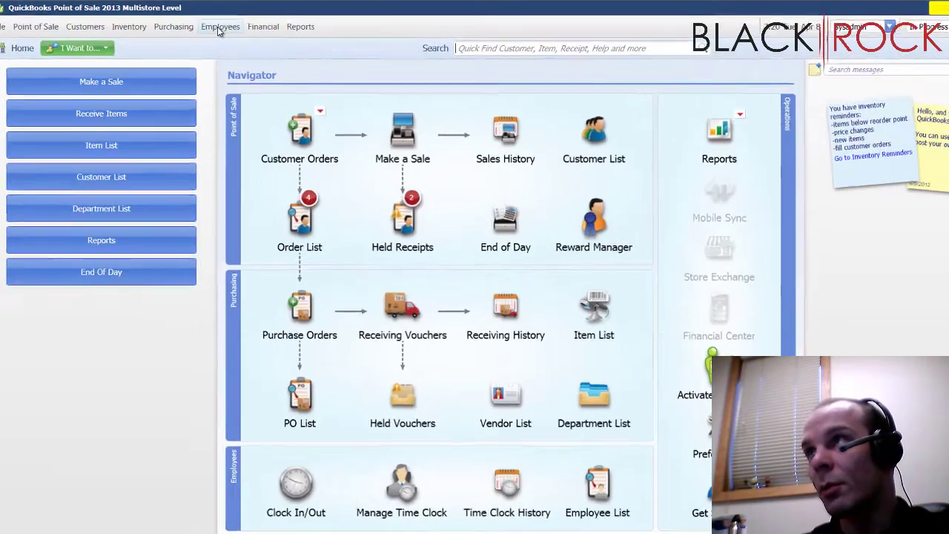
Open Employees > Security and review group rights like Create Payout receipts and Modify security rights.
left_click(215, 24)
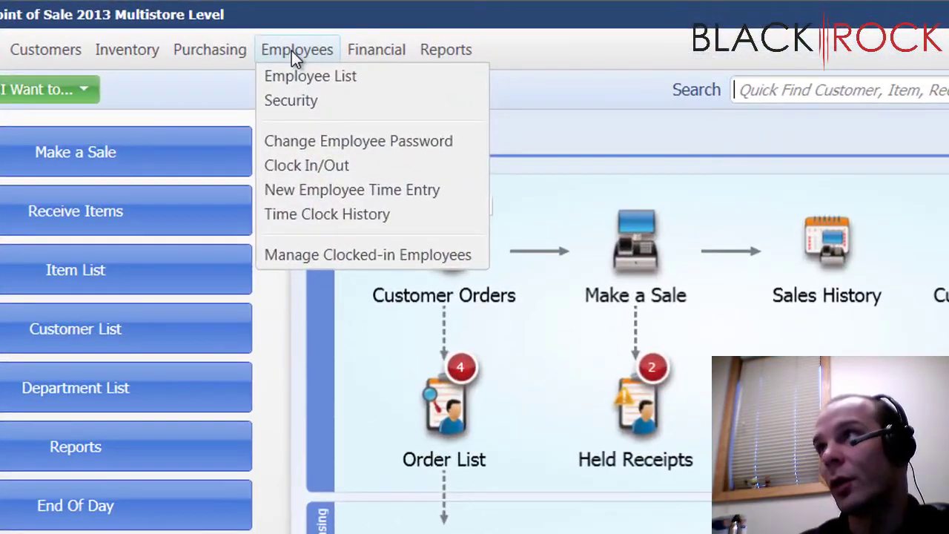
left_click(284, 92)
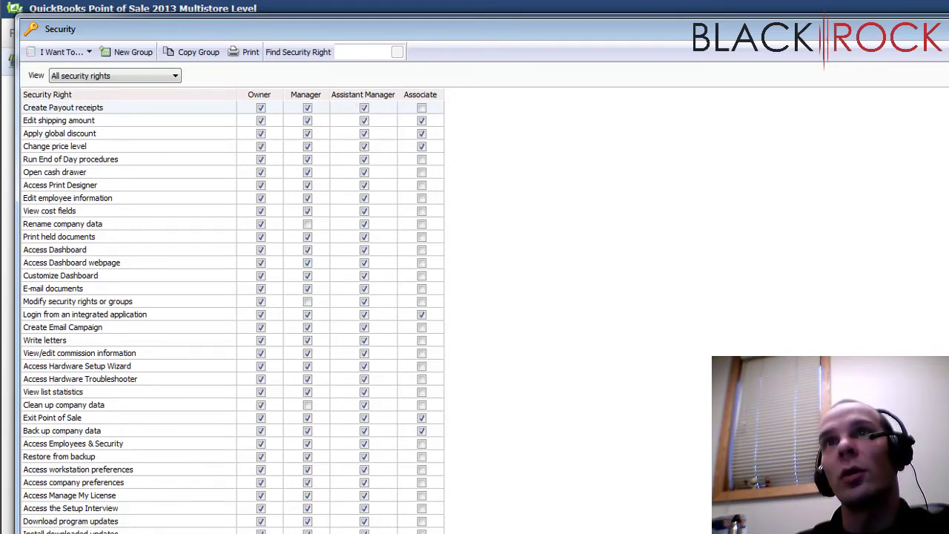
left_click(259, 108)
scroll(222, 312, "down", 10)
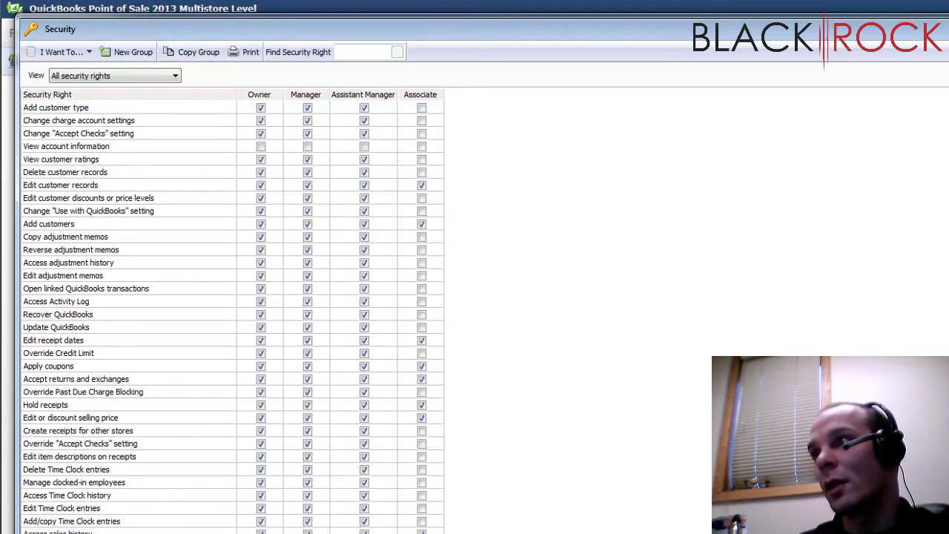
scroll(222, 311, "up", 10)
left_click(259, 288)
scroll(222, 311, "down", 10)
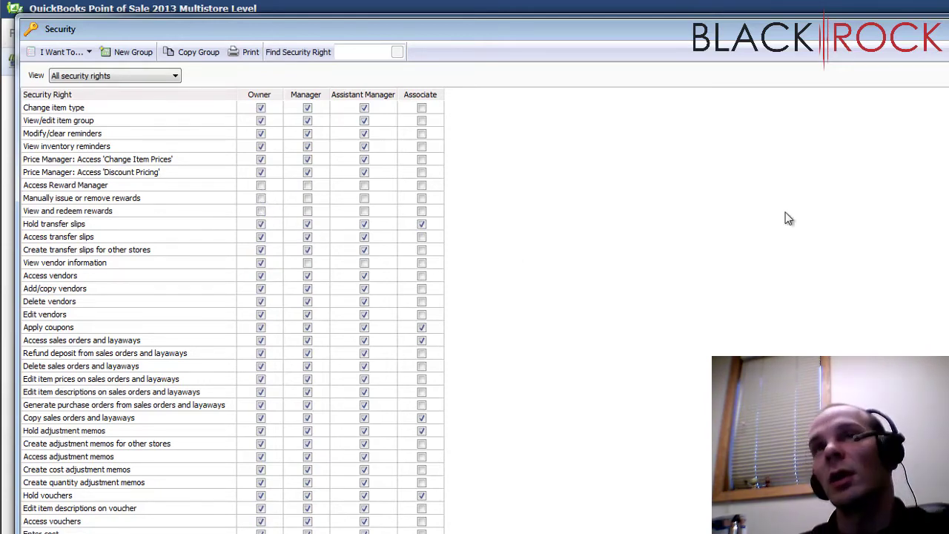
scroll(223, 311, "down", 15)
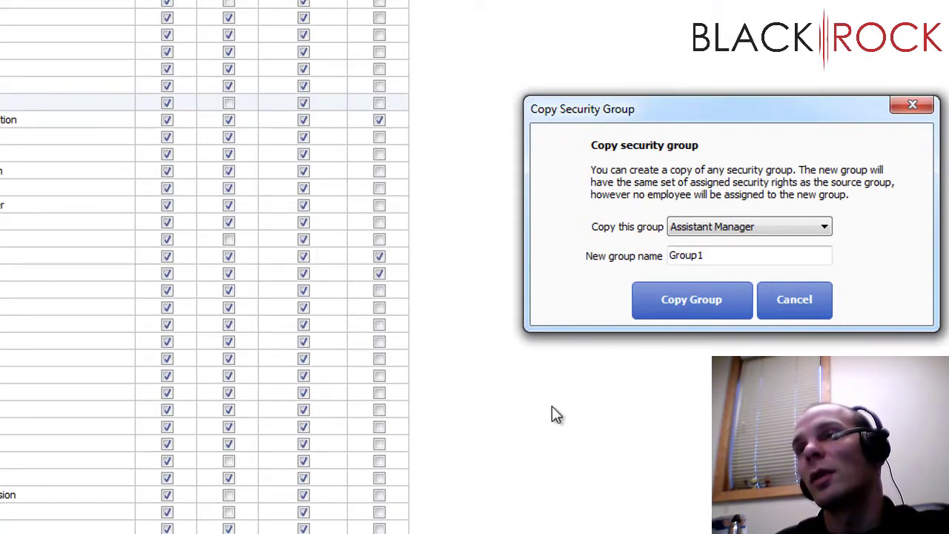
Copy the Associate group into a new security group named Super Associate.
left_click(776, 228)
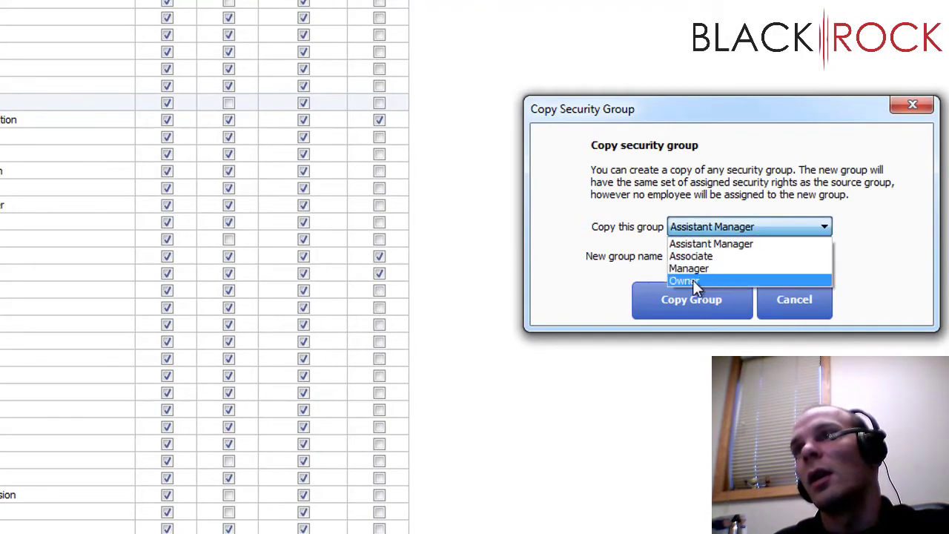
left_click(707, 256)
left_click_drag(709, 255, 652, 261)
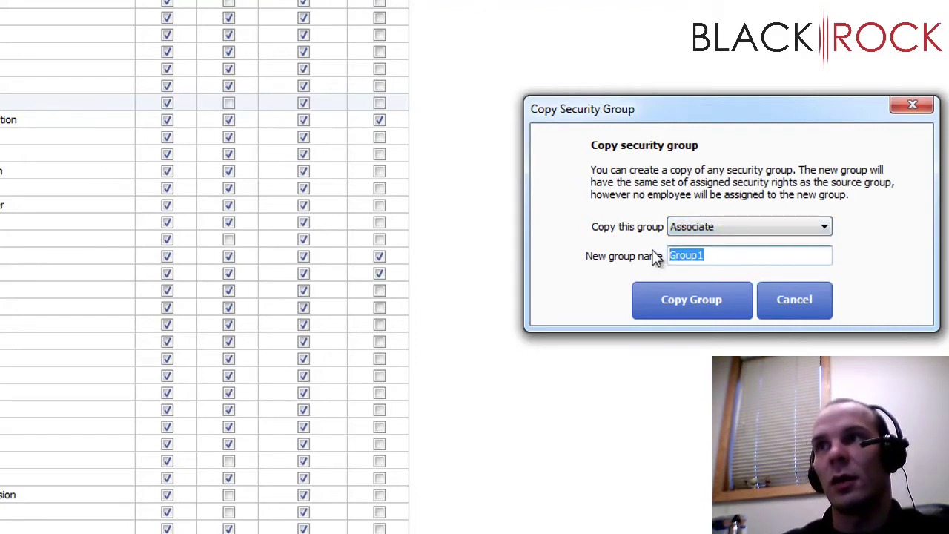
type("Associate")
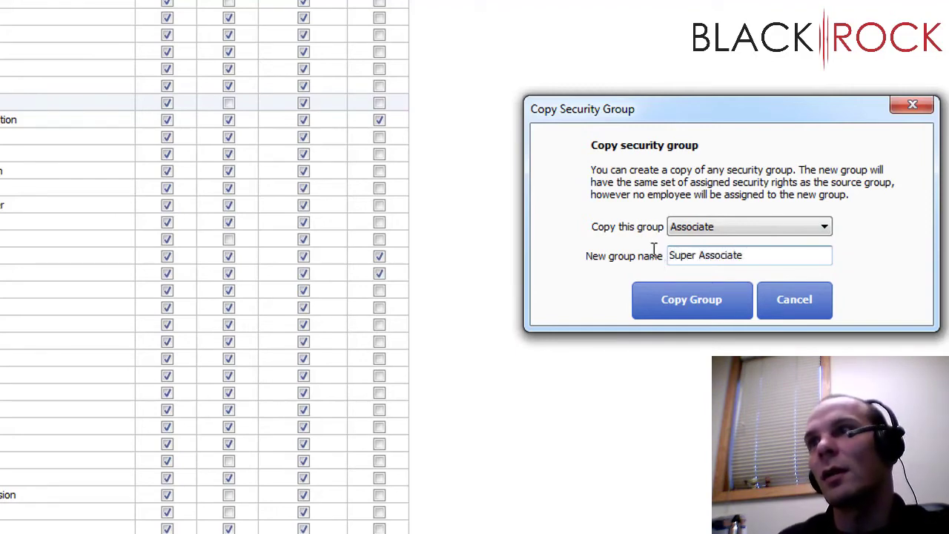
left_click(703, 307)
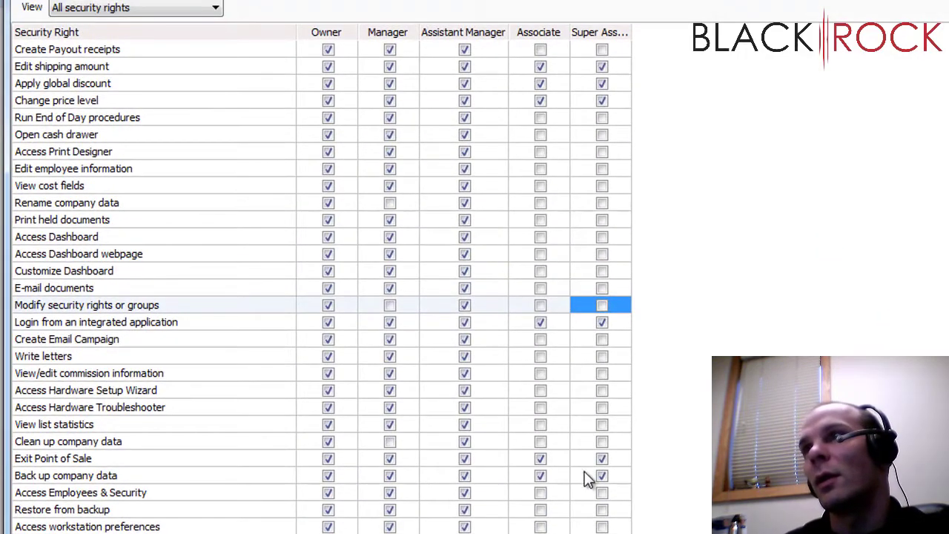
Grant Super Associate commission information, company preferences, and download/install updates rights.
left_click(601, 372)
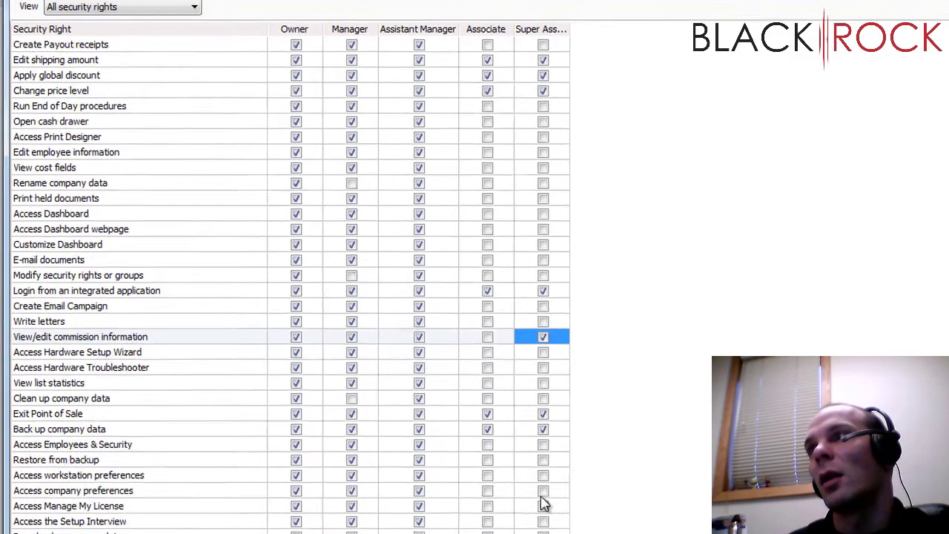
left_click(543, 469)
left_click(463, 457)
left_click(463, 470)
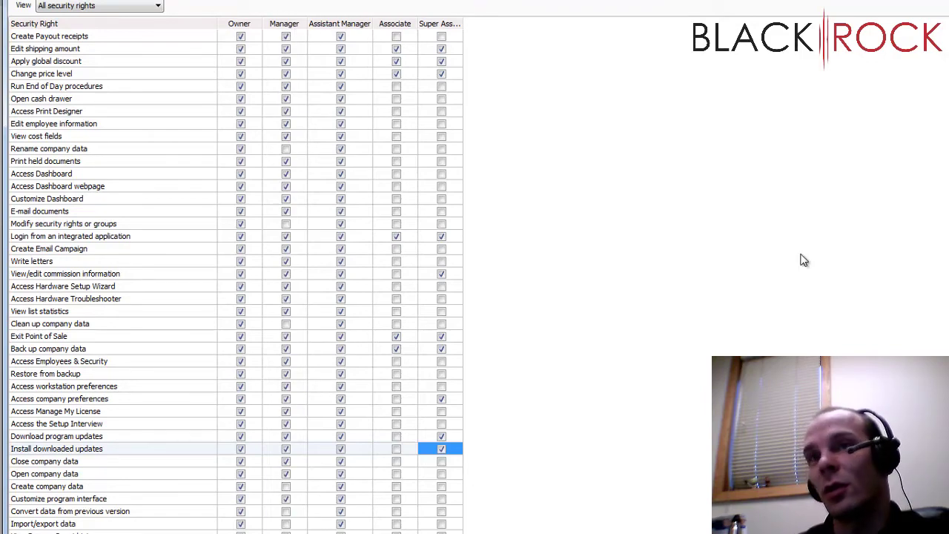
scroll(237, 274, "down", 20)
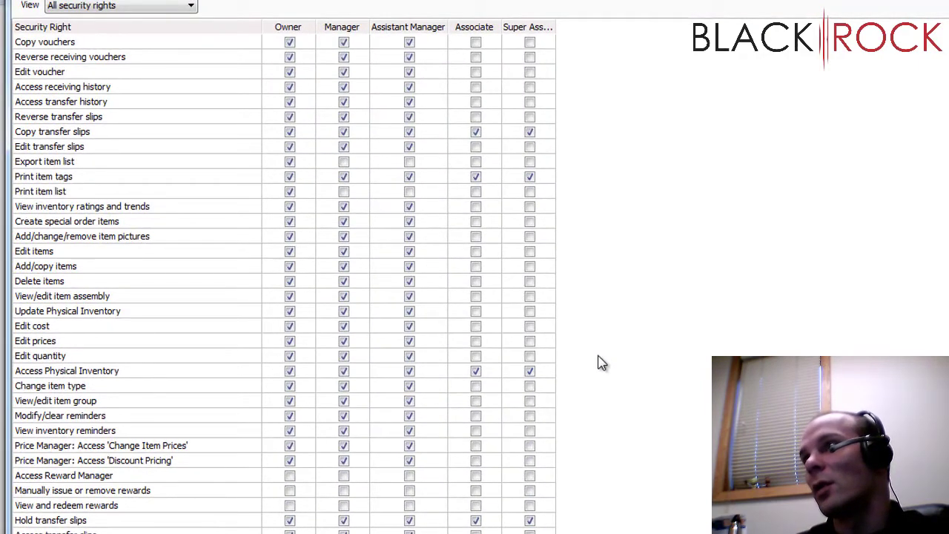
scroll(149, 408, "up", 15)
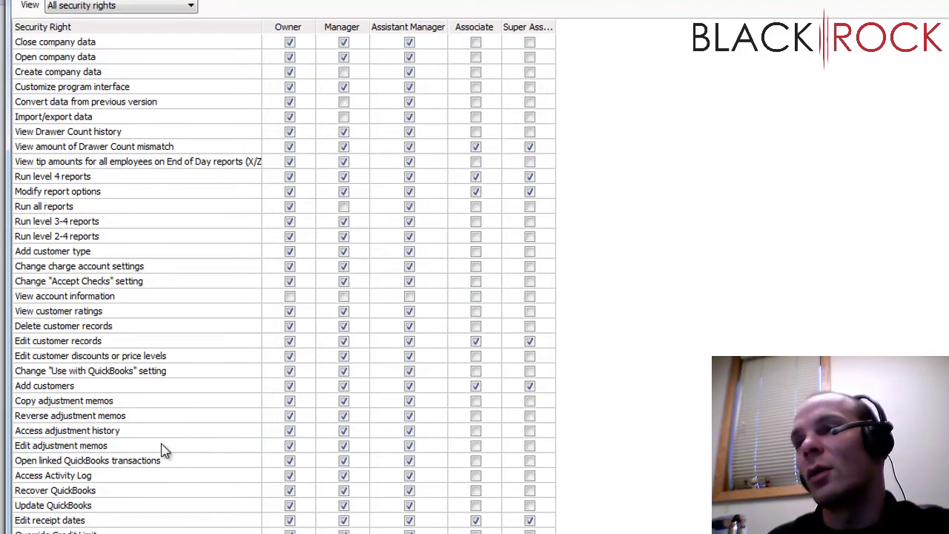
scroll(165, 450, "down", 12)
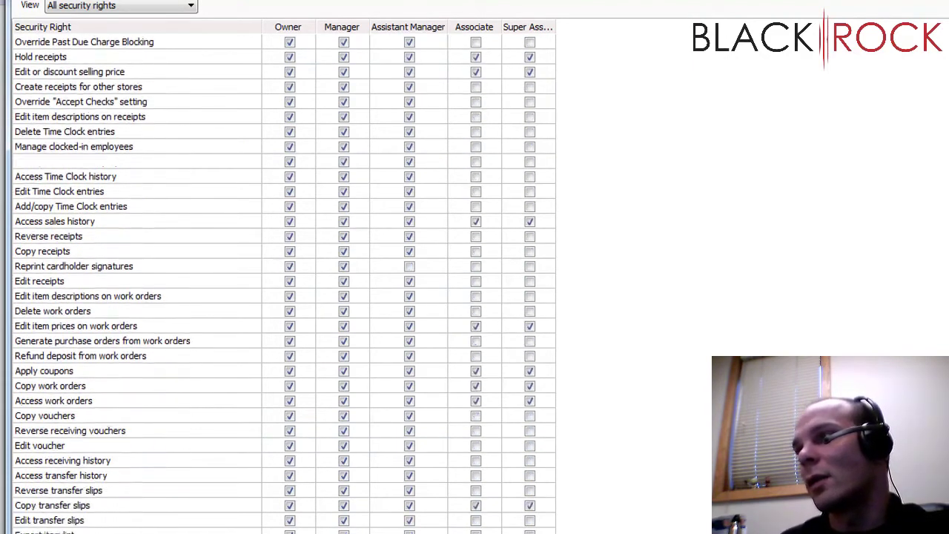
scroll(157, 524, "down", 5)
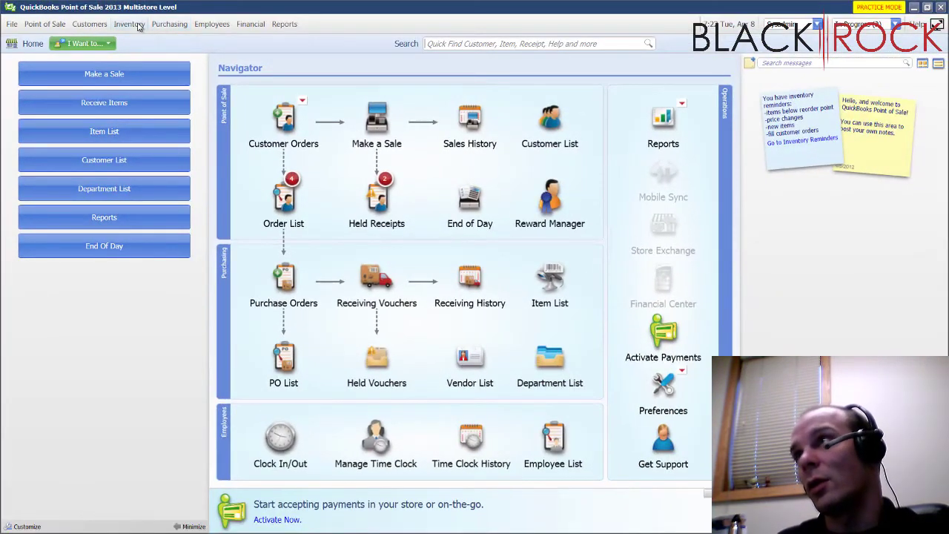
Change the test employee's security group from Associate to Super Associate and save the record.
left_click(211, 24)
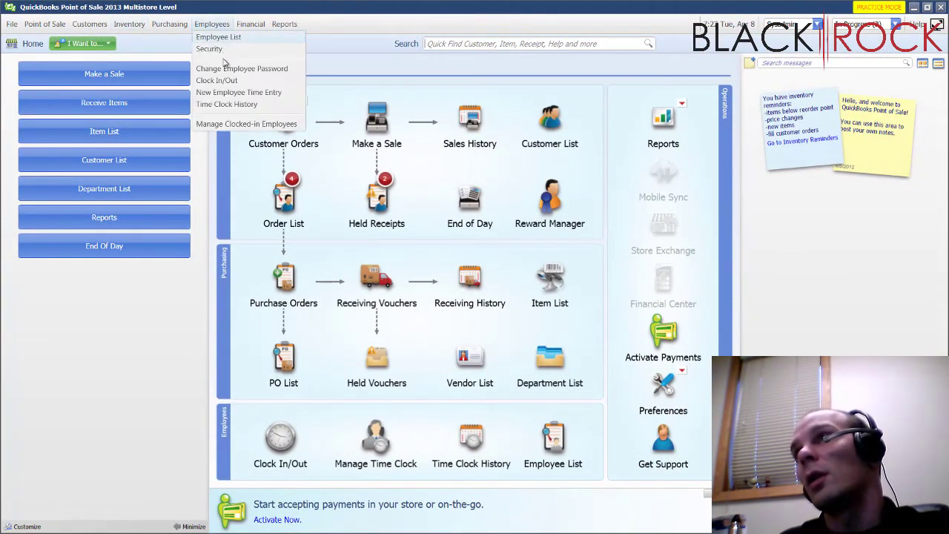
left_click(256, 126)
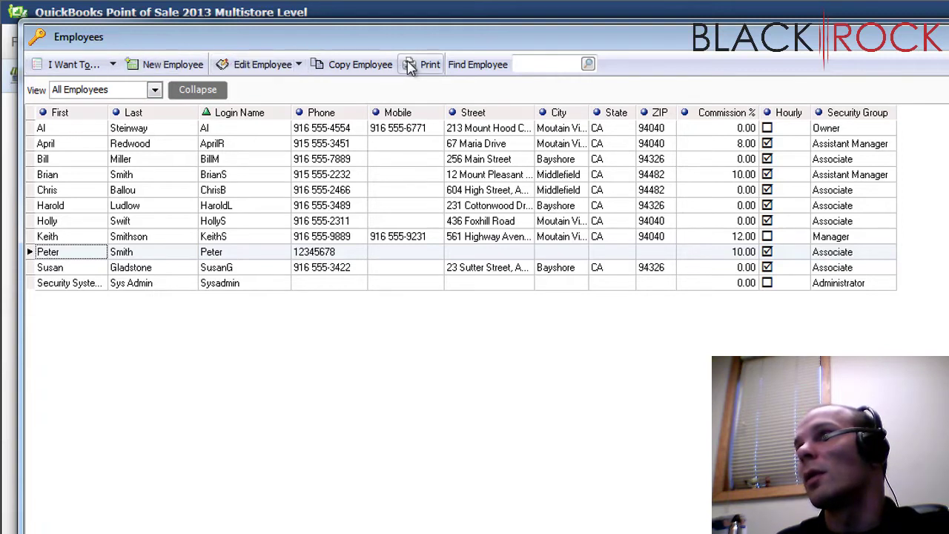
left_click(243, 65)
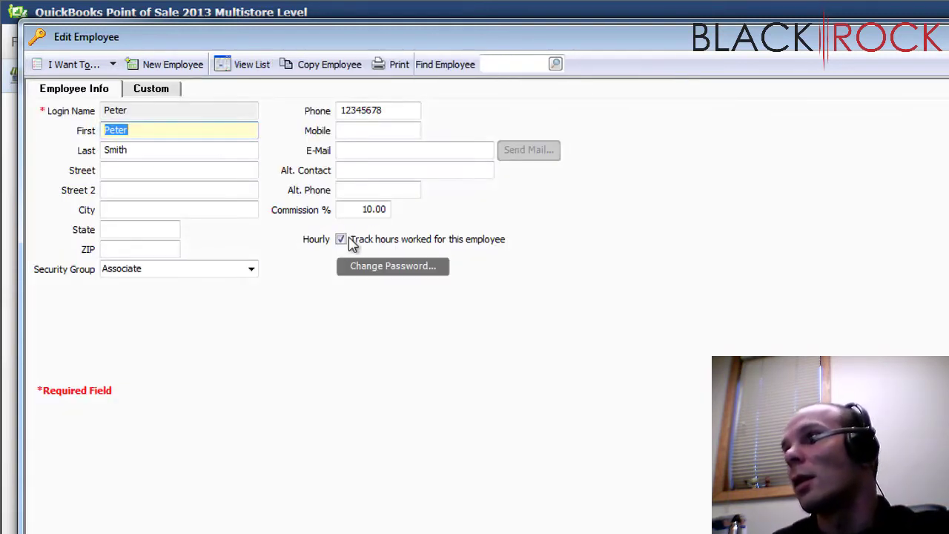
left_click(251, 269)
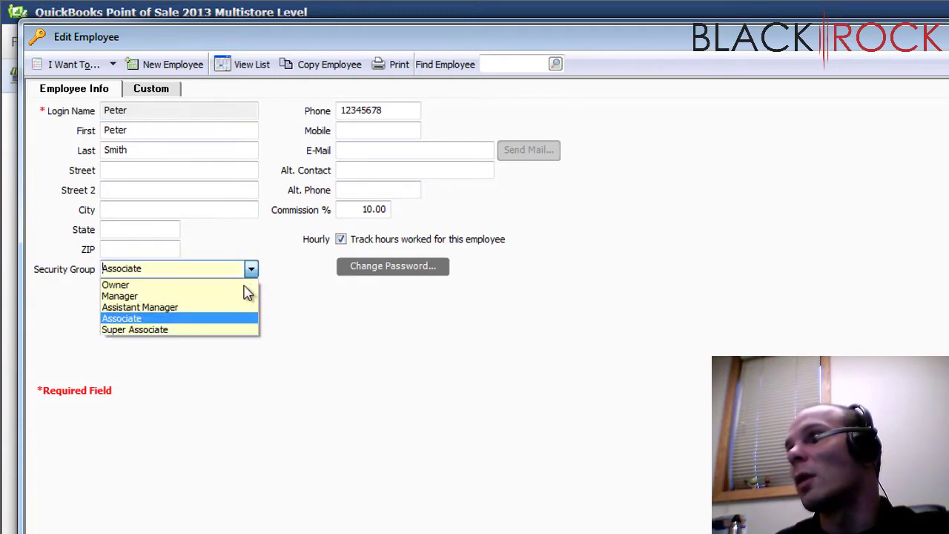
left_click(162, 330)
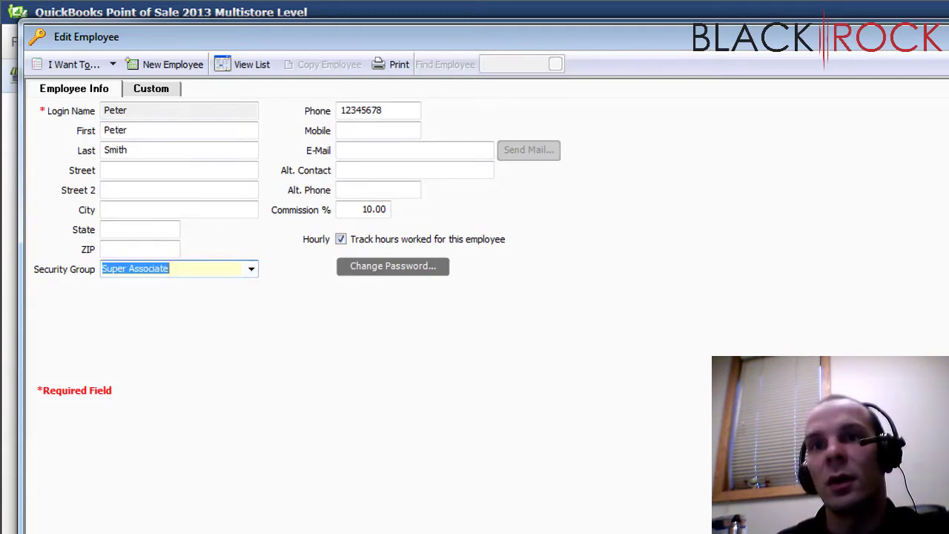
key("F12")
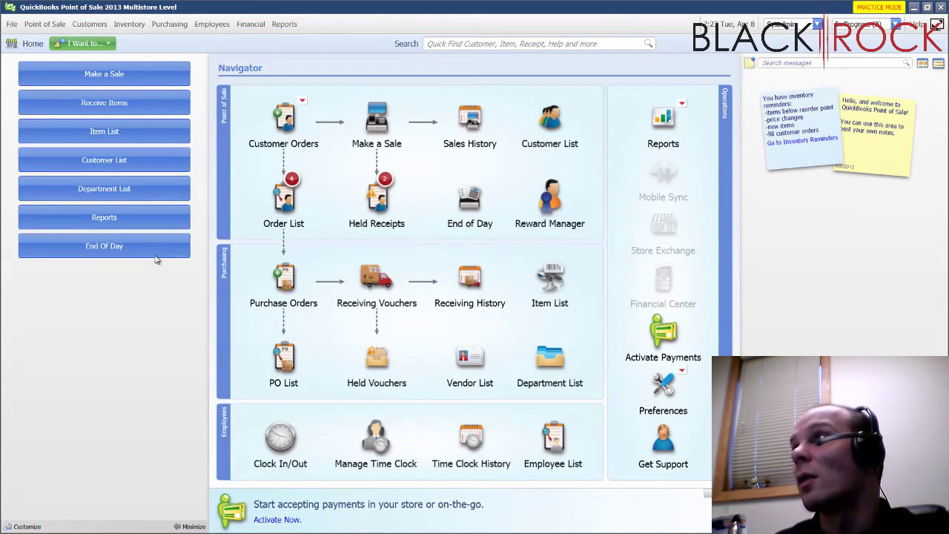
Log out of the current user account.
left_click(211, 25)
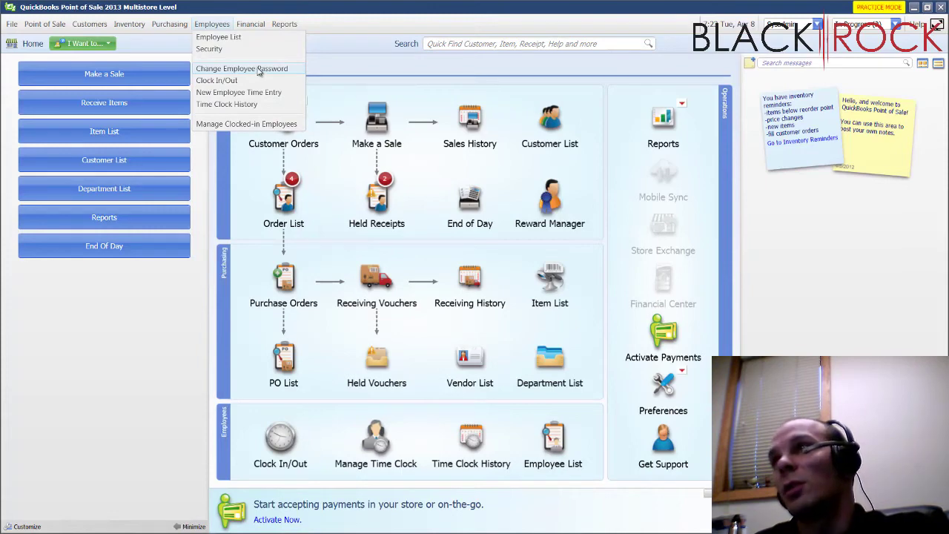
left_click(141, 394)
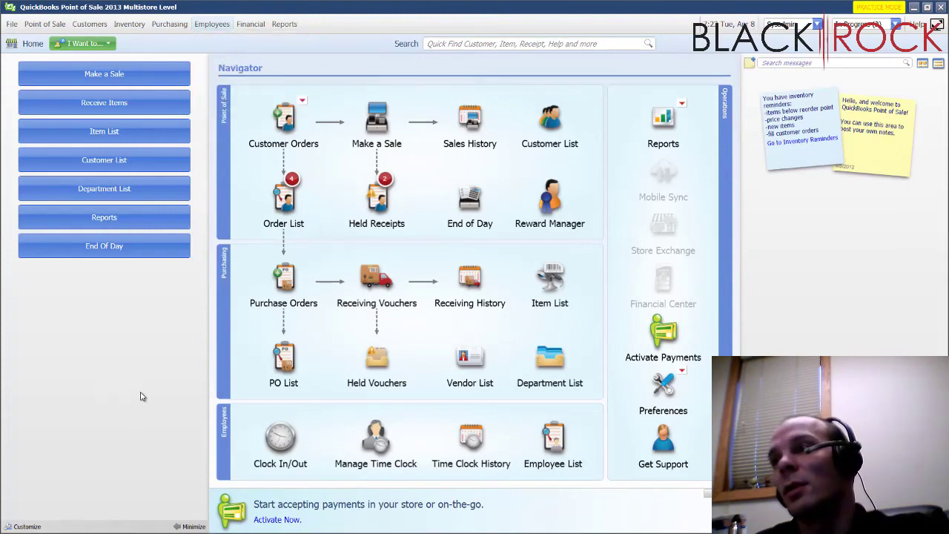
left_click(817, 26)
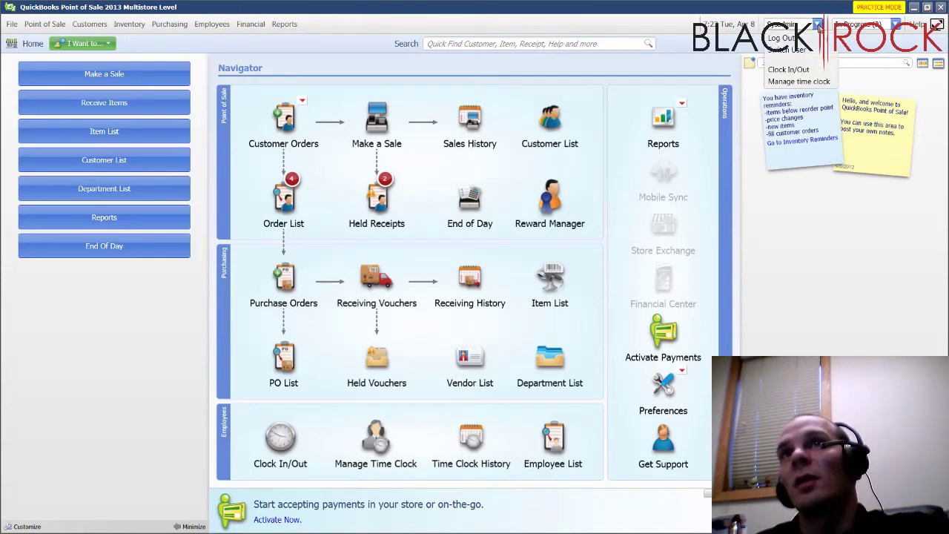
left_click(784, 38)
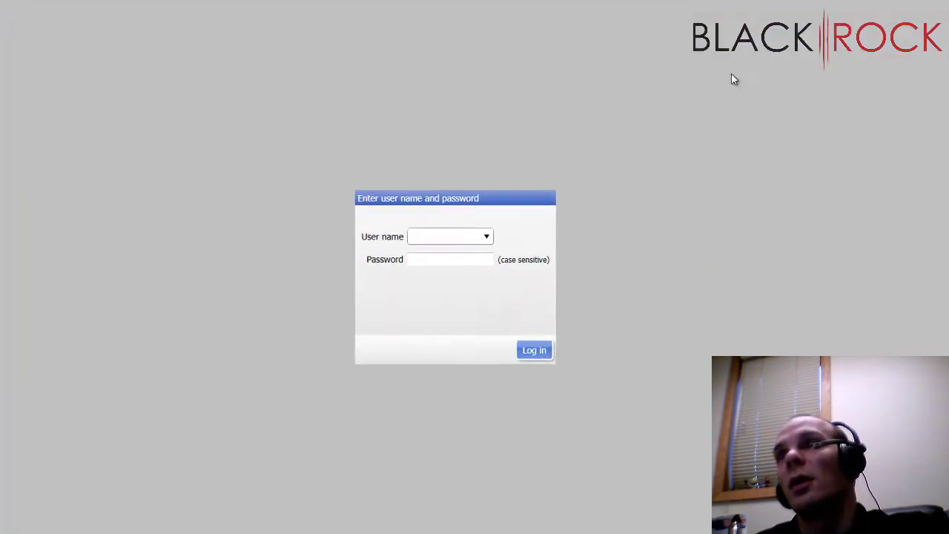
Log in as the test employee with their password and clock in.
left_click(451, 210)
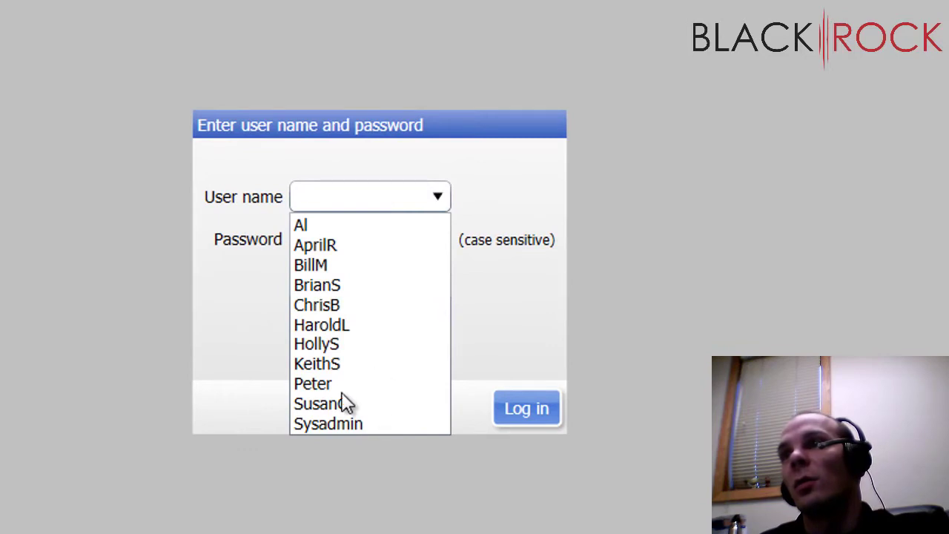
left_click(319, 384)
left_click(311, 243)
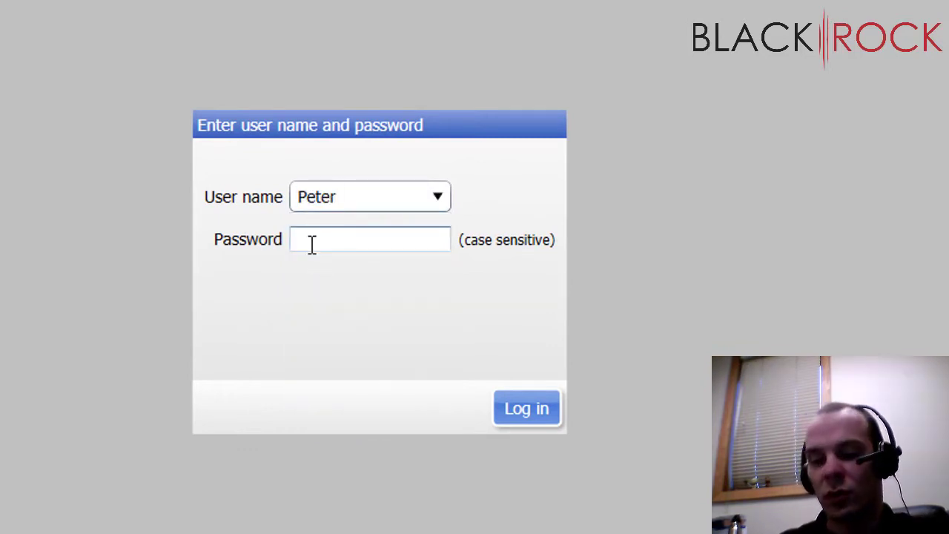
type("********")
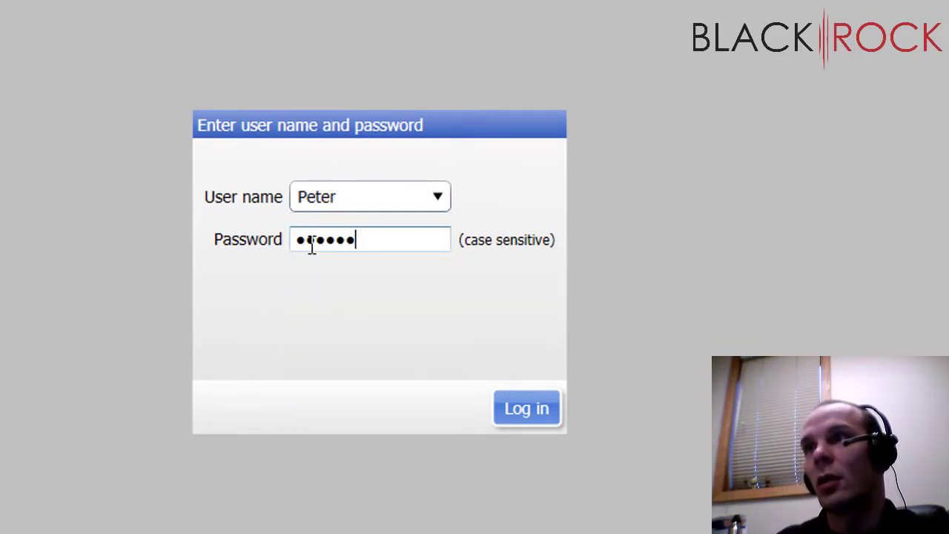
type("*")
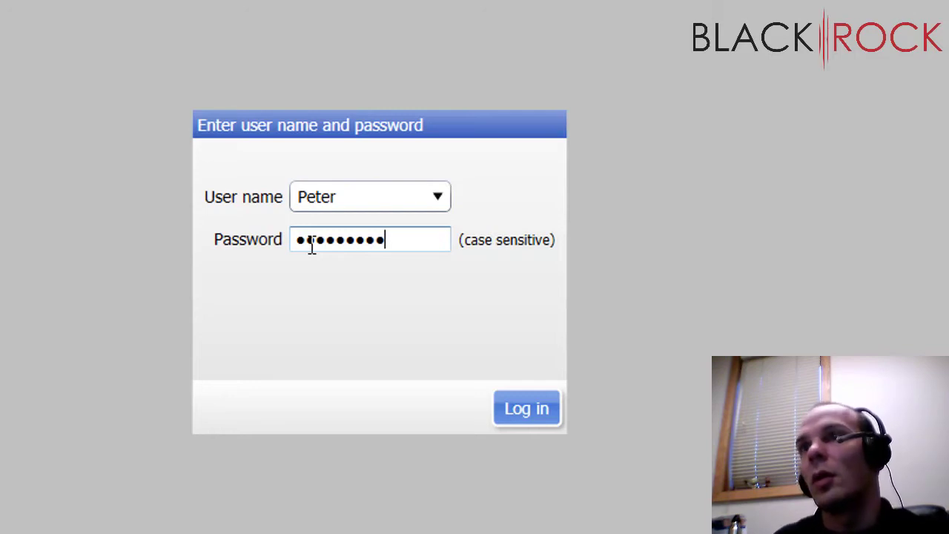
left_click(531, 409)
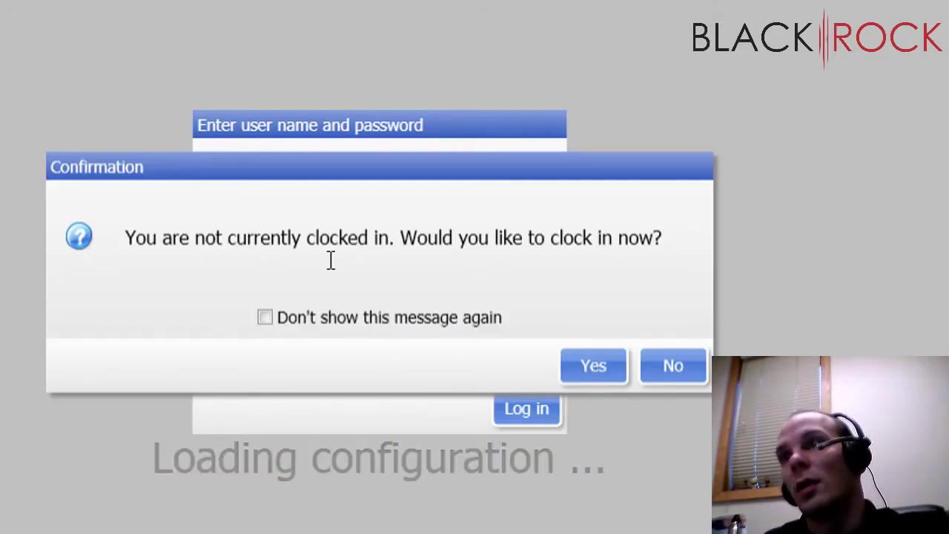
left_click(579, 364)
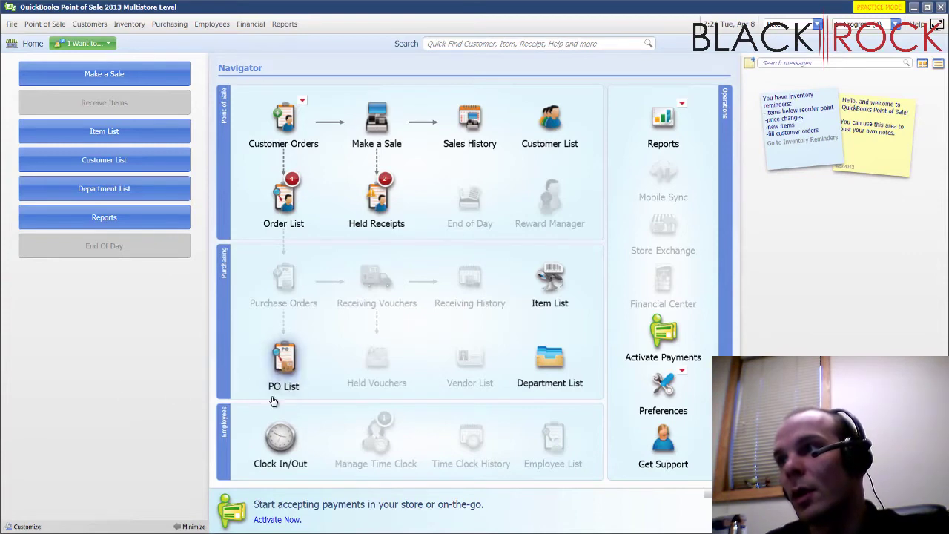
Check the Purchasing commands available to the test employee, then show the user account options.
left_click(180, 24)
left_click(83, 348)
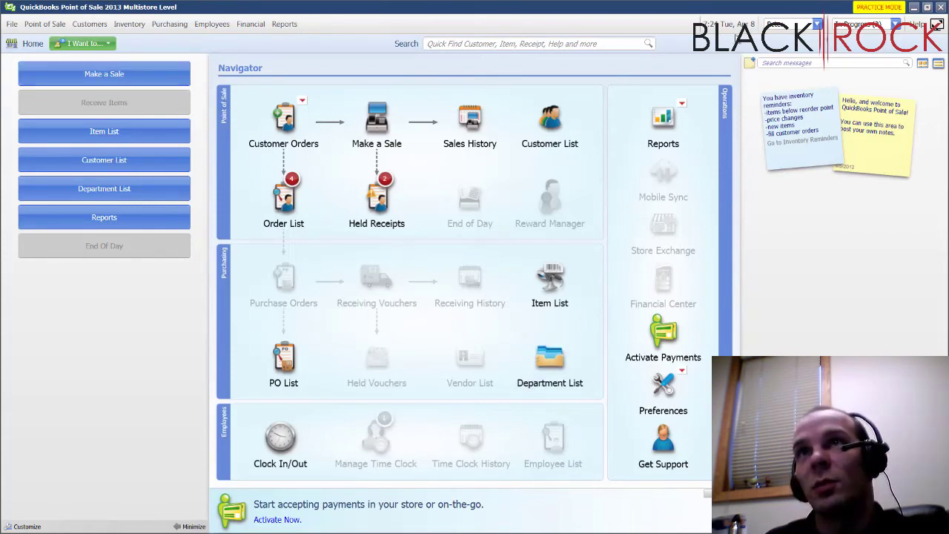
left_click(817, 25)
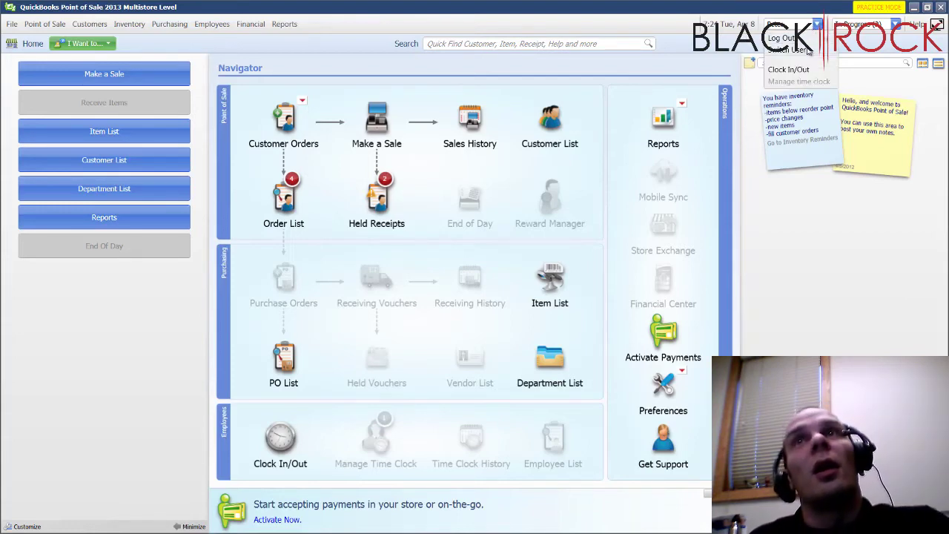
Switch user and log back in as Sysadmin with its password.
left_click(786, 49)
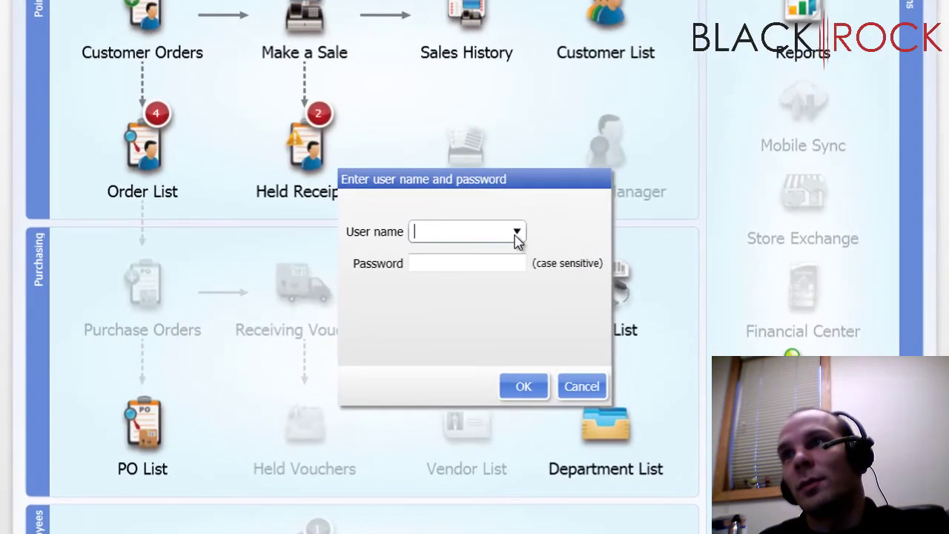
left_click(517, 232)
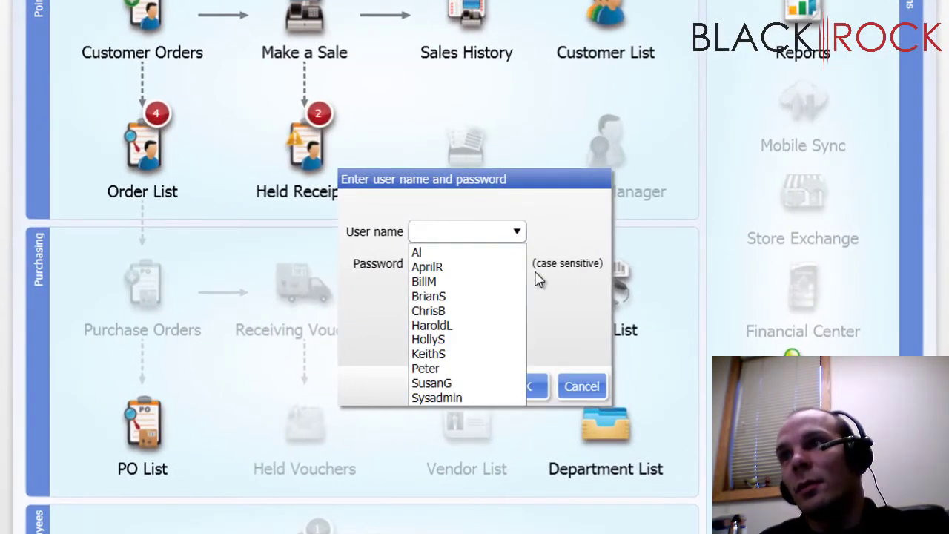
left_click(436, 396)
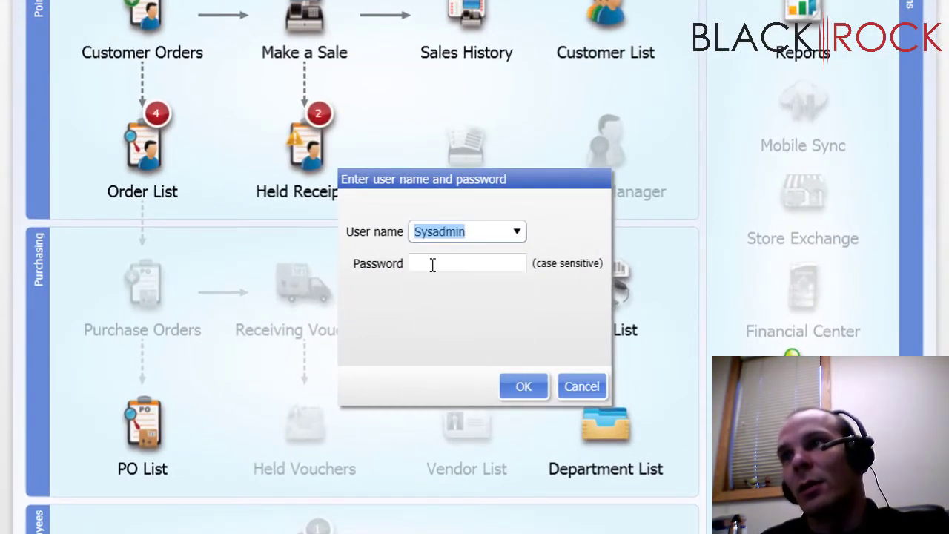
left_click(435, 264)
type("••••••••")
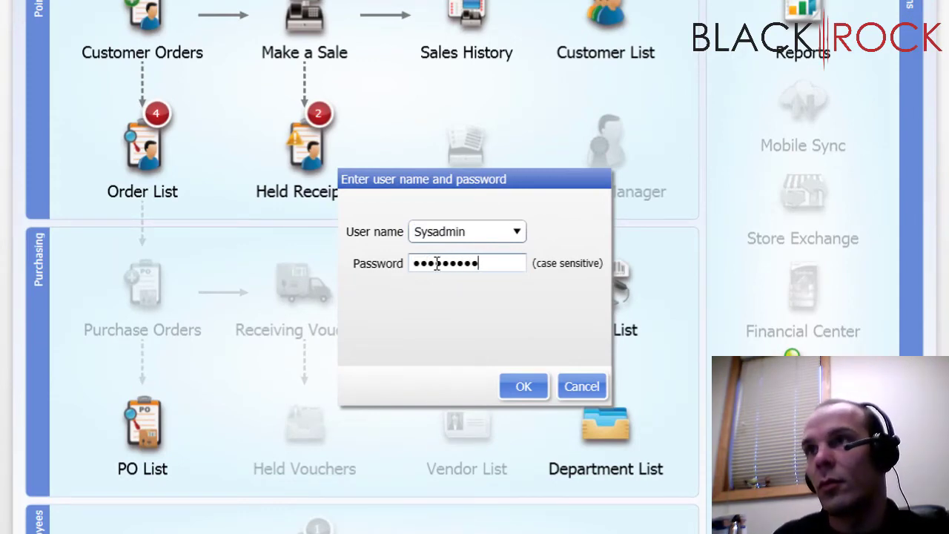
key("Return")
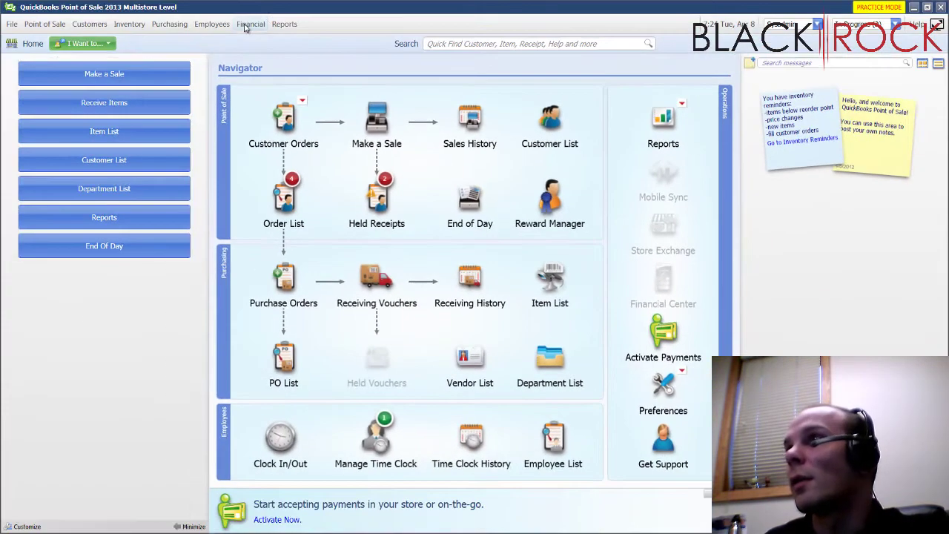
Clock the test employee out and save the 12/29/2015 time entry from 7:23 to 7:25 PM.
left_click(213, 25)
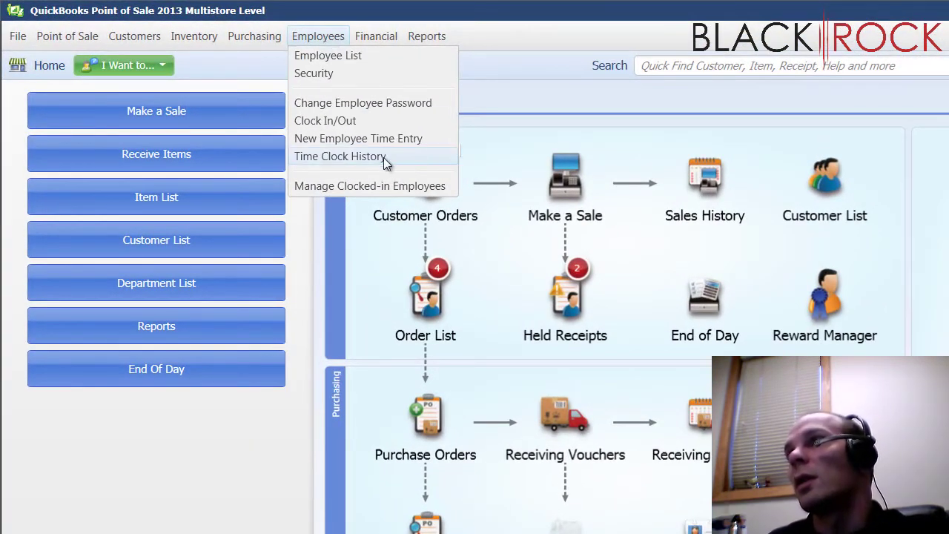
left_click(355, 186)
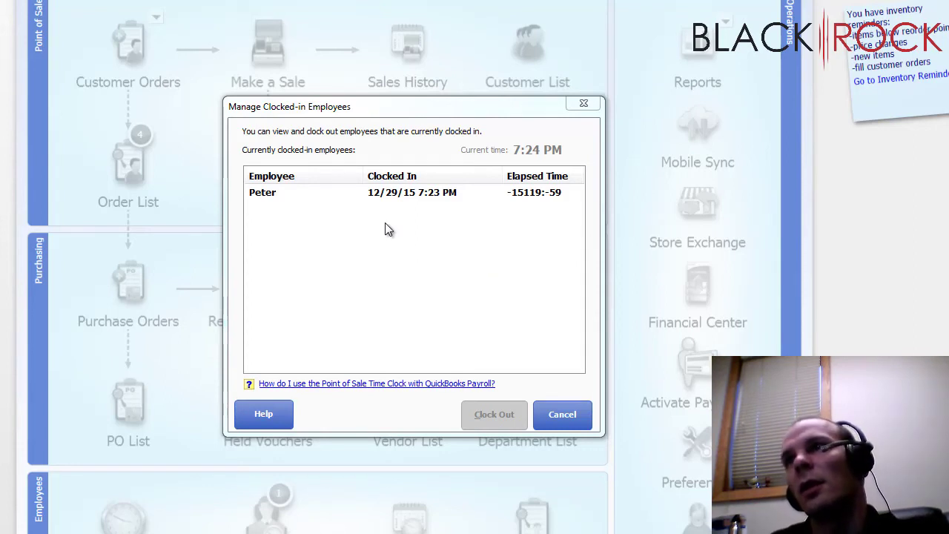
left_click(283, 192)
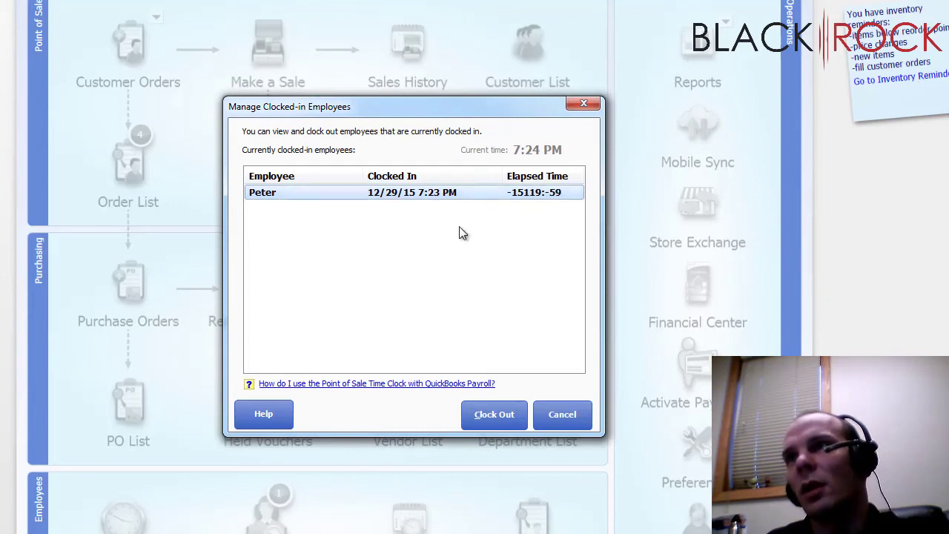
left_click(492, 421)
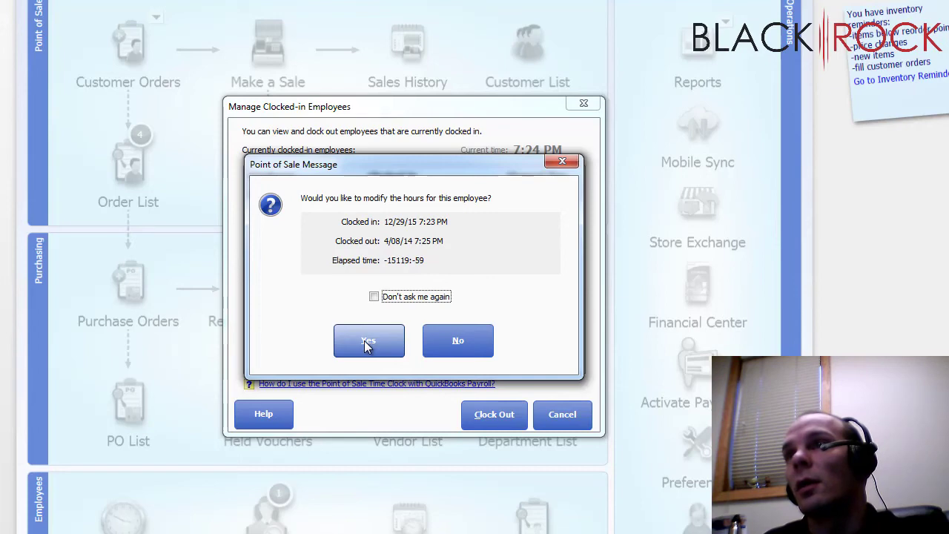
left_click(366, 346)
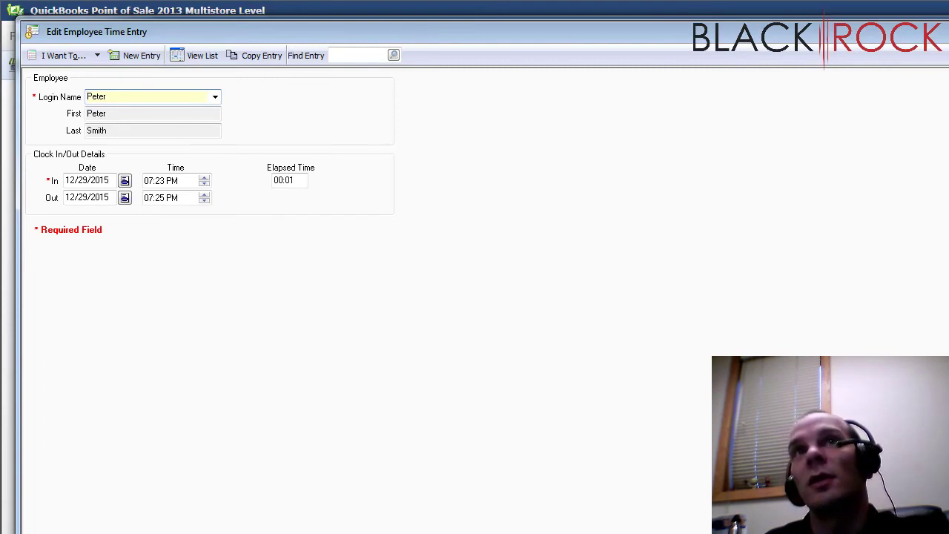
key("Escape")
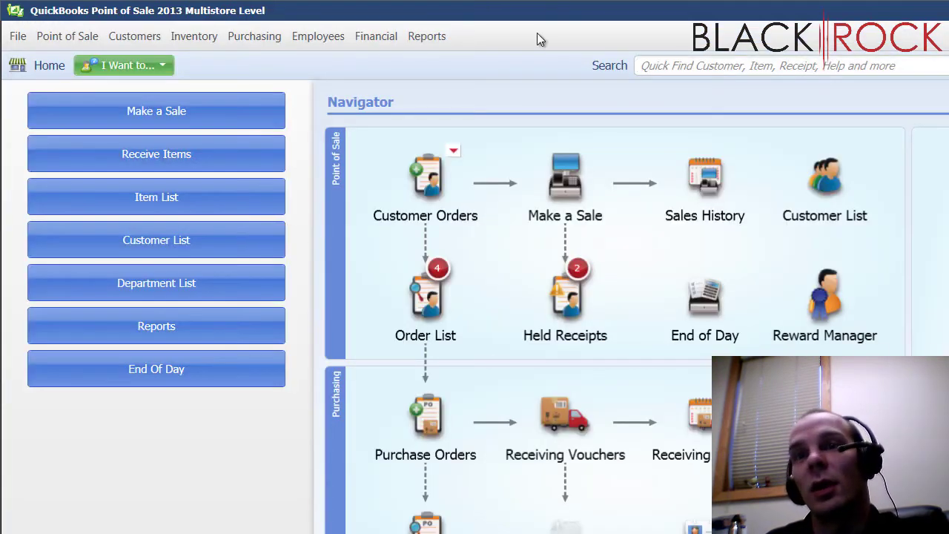
left_click(637, 65)
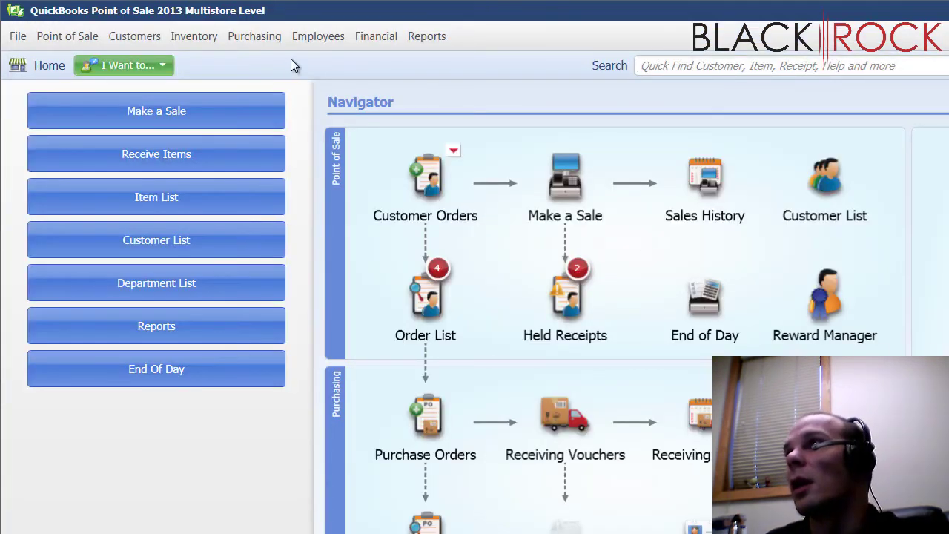
In Time Clock History, edit the minutes of the 12/29/2015 entry's clock-out time and save.
left_click(315, 37)
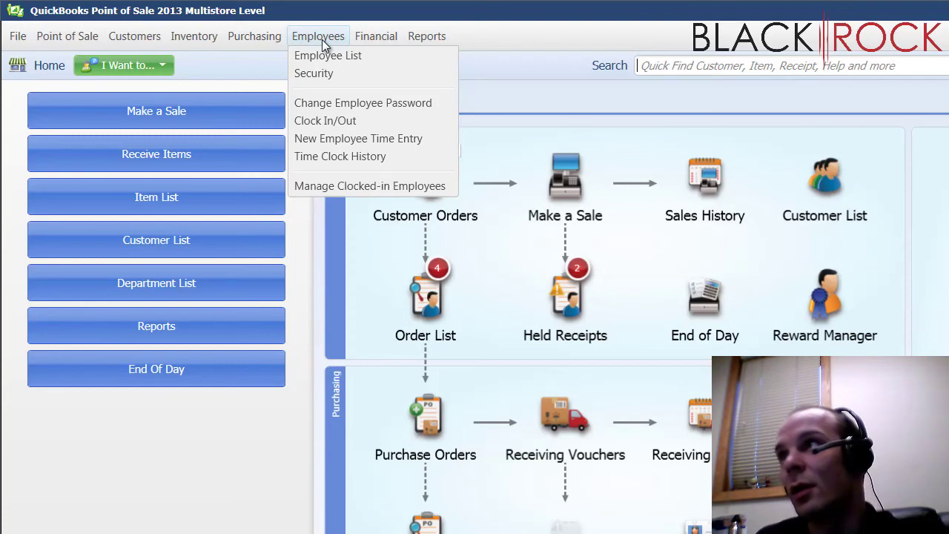
left_click(332, 157)
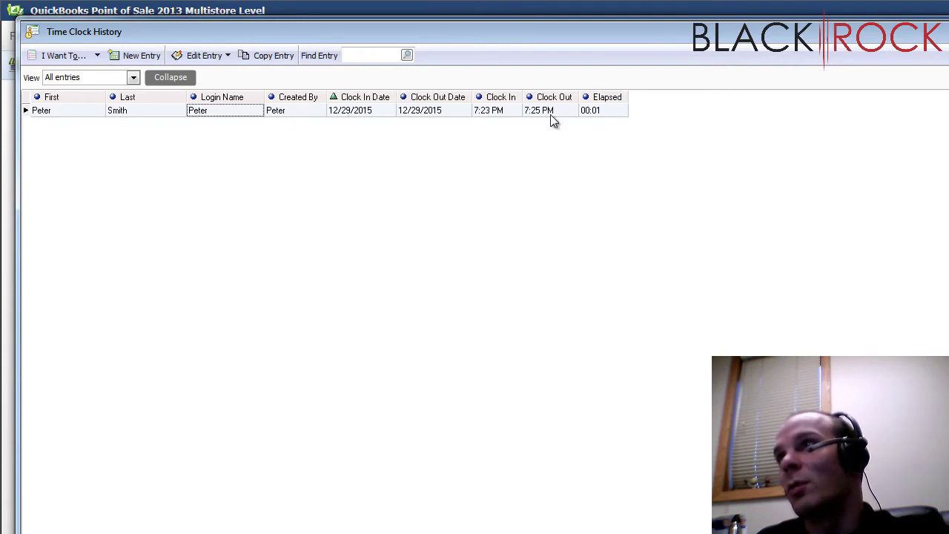
left_click(609, 111)
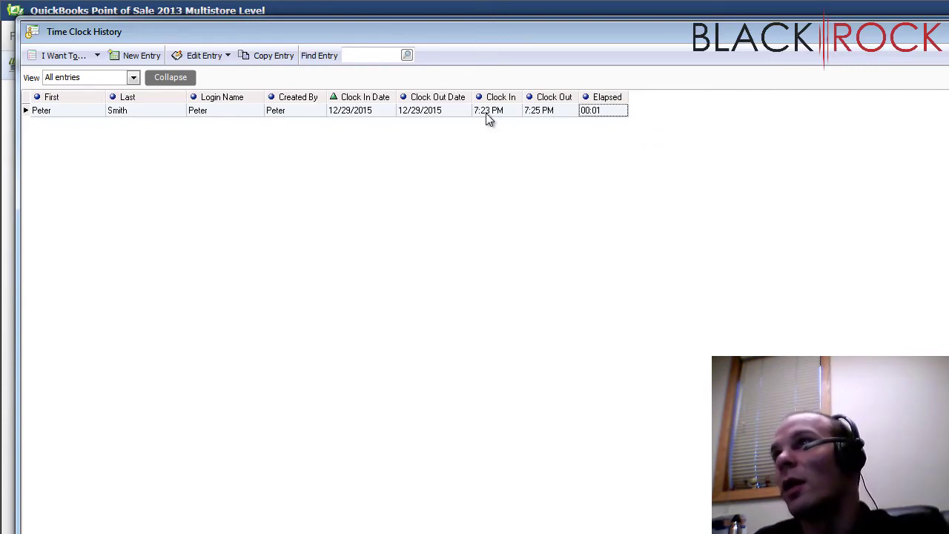
left_click(548, 116)
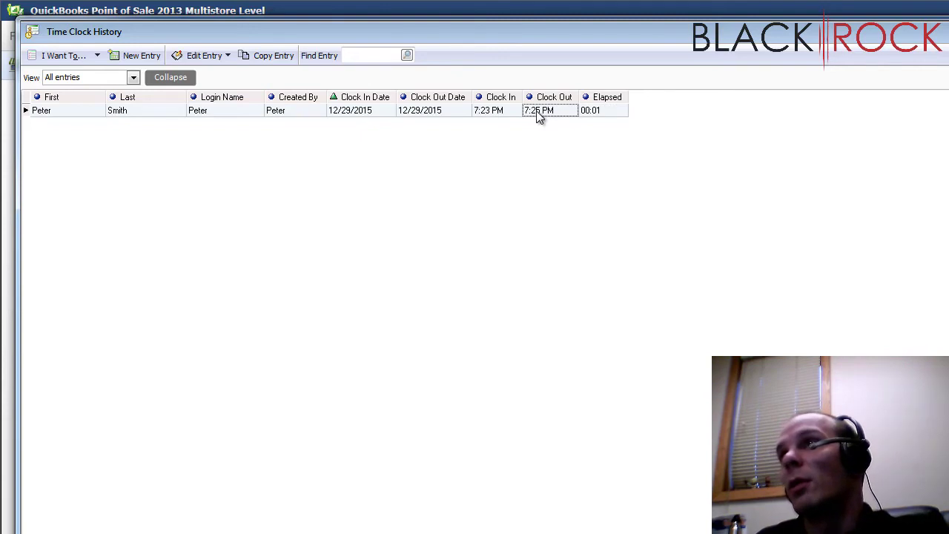
double_click(539, 116)
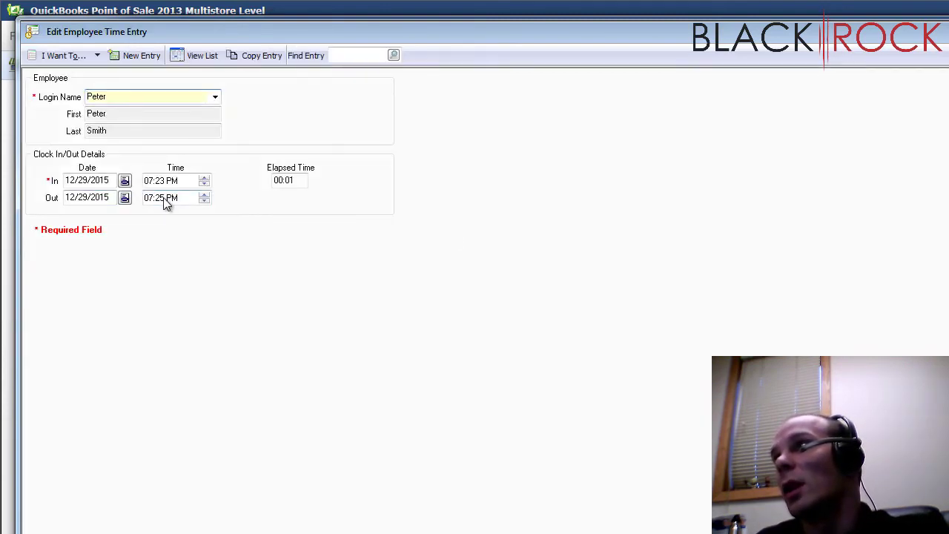
left_click(163, 199)
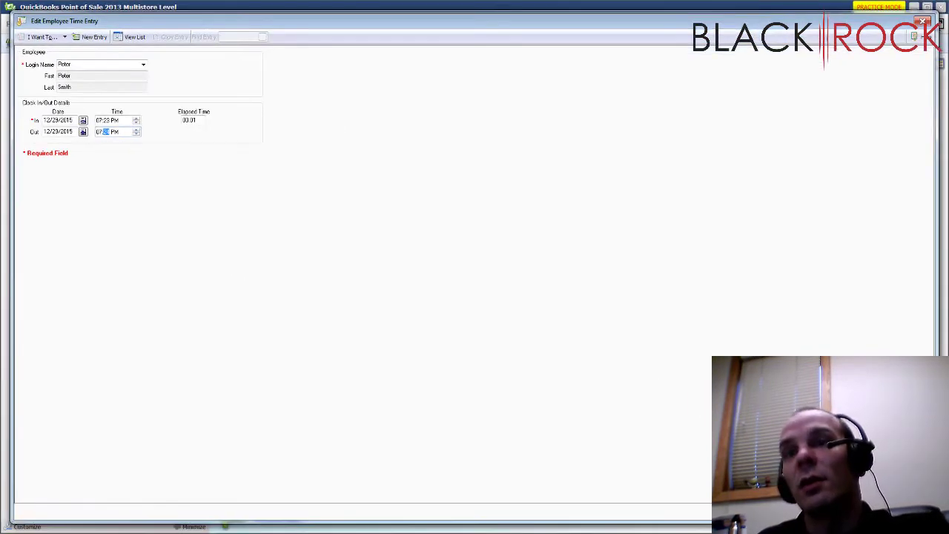
key("ctrl+s")
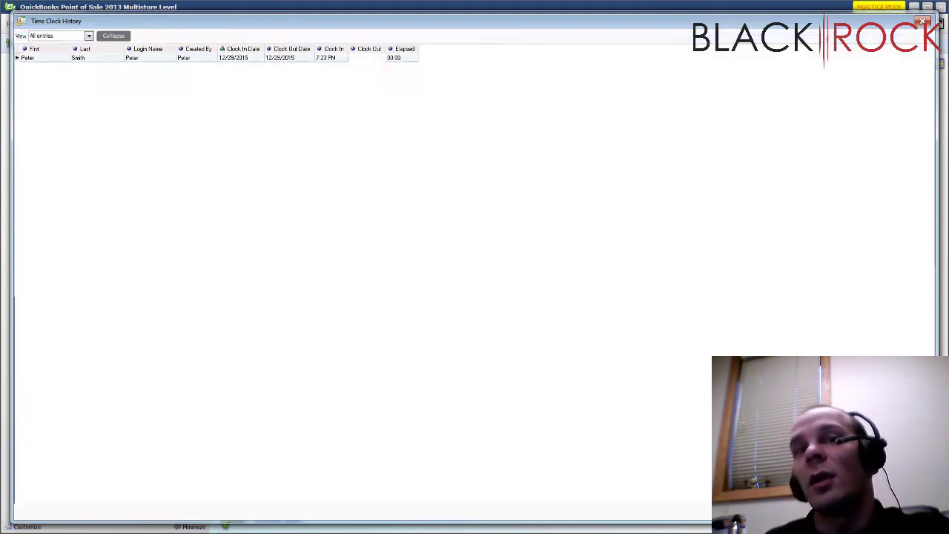
left_click(922, 21)
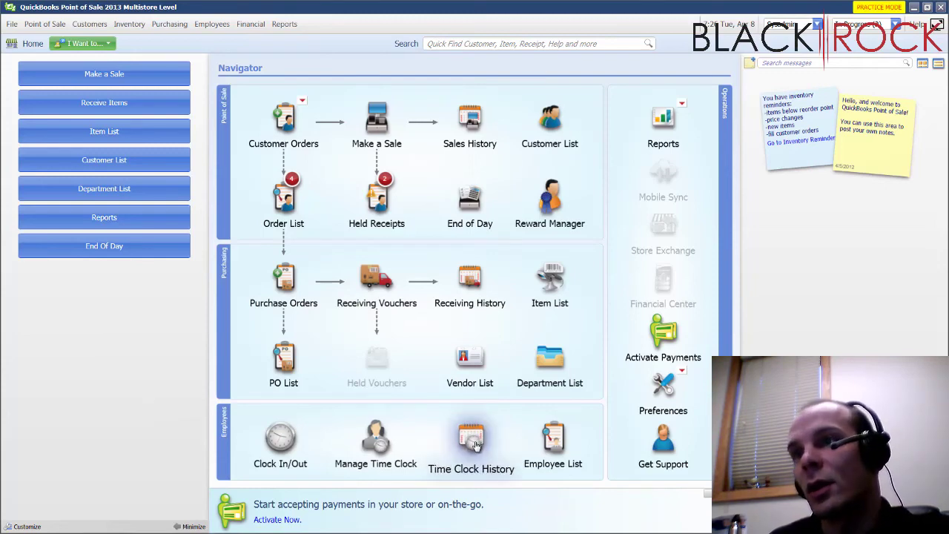
Start a new blank Sales Receipt with F3, then check and dismiss the user account menu.
key("F3")
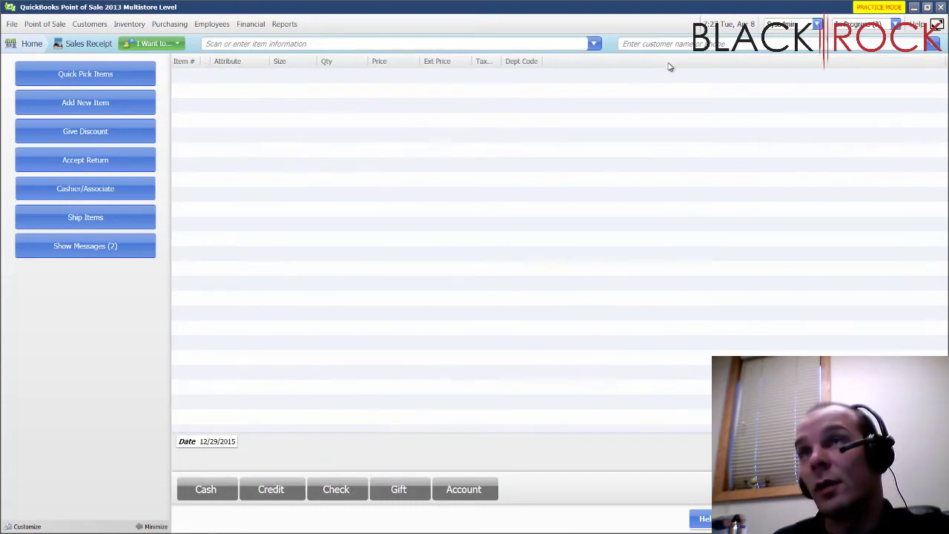
left_click(816, 24)
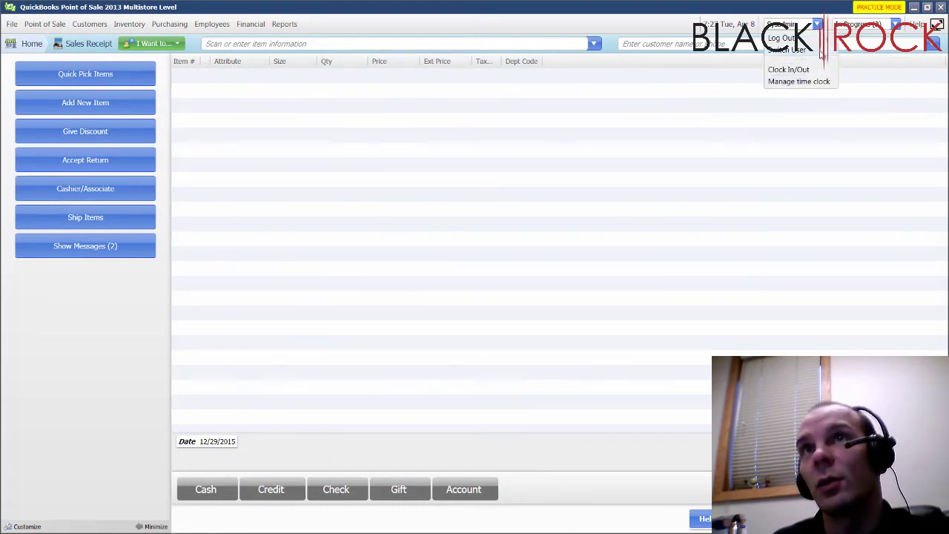
left_click(516, 211)
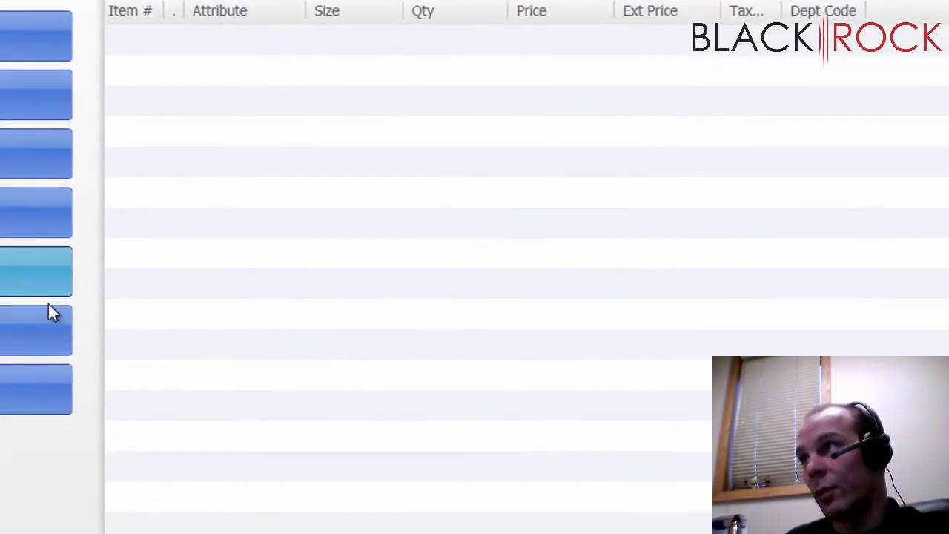
Set Peter as the associate credited on the sales receipt.
left_click(300, 404)
left_click(487, 320)
left_click(537, 319)
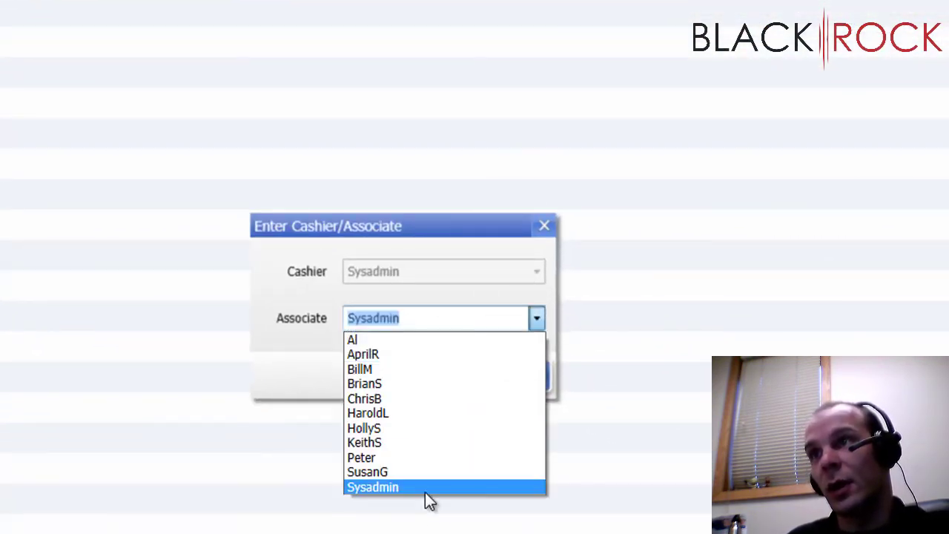
left_click(409, 458)
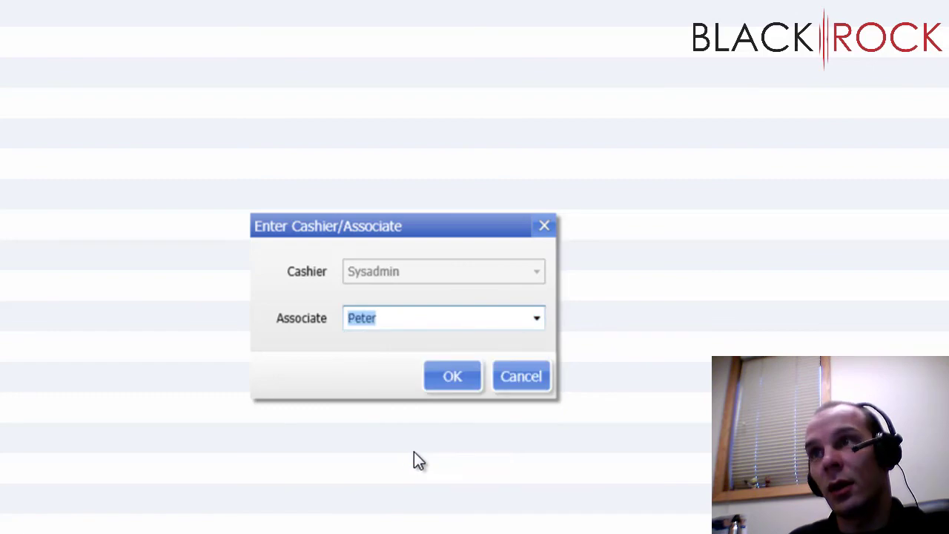
left_click(445, 378)
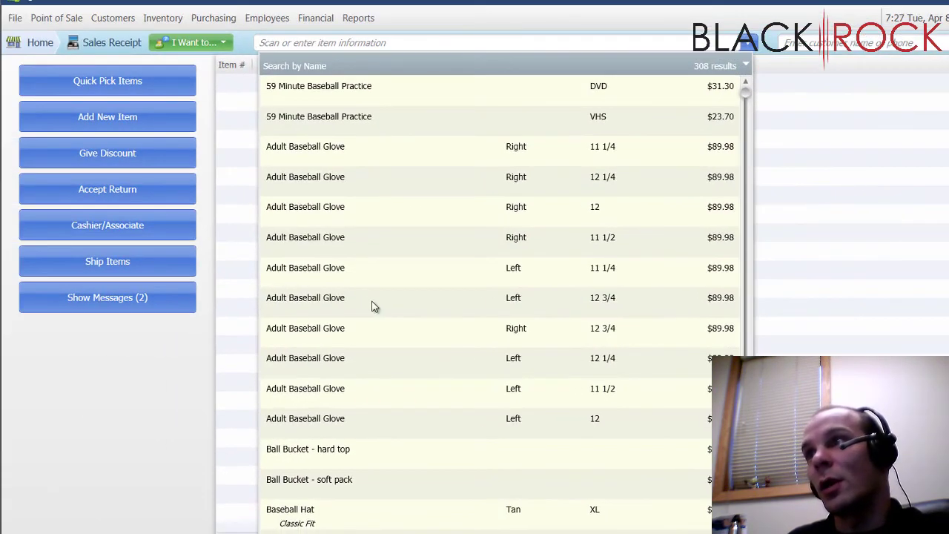
Add item 80, the Left 12 3/4 Adult Baseball Glove at 89.98, despite insufficient stock.
left_click(373, 302)
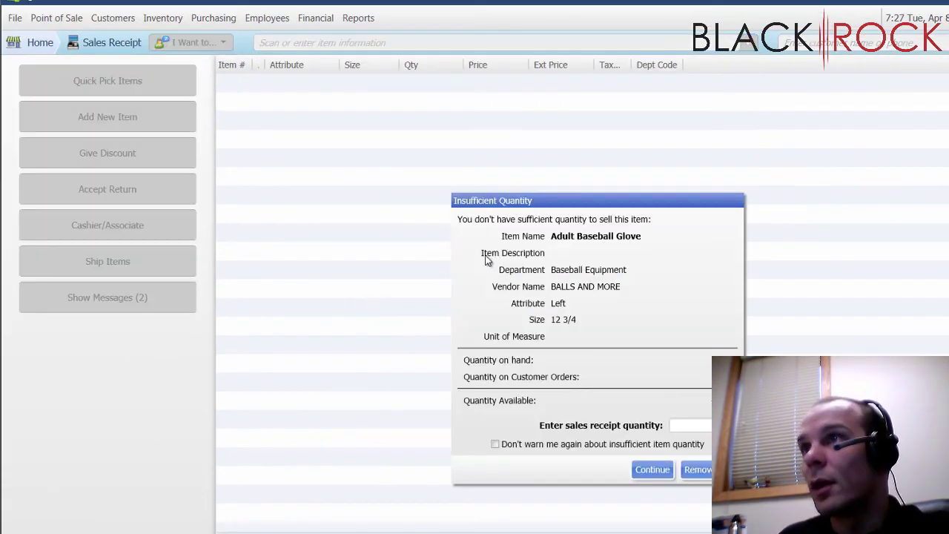
left_click(665, 467)
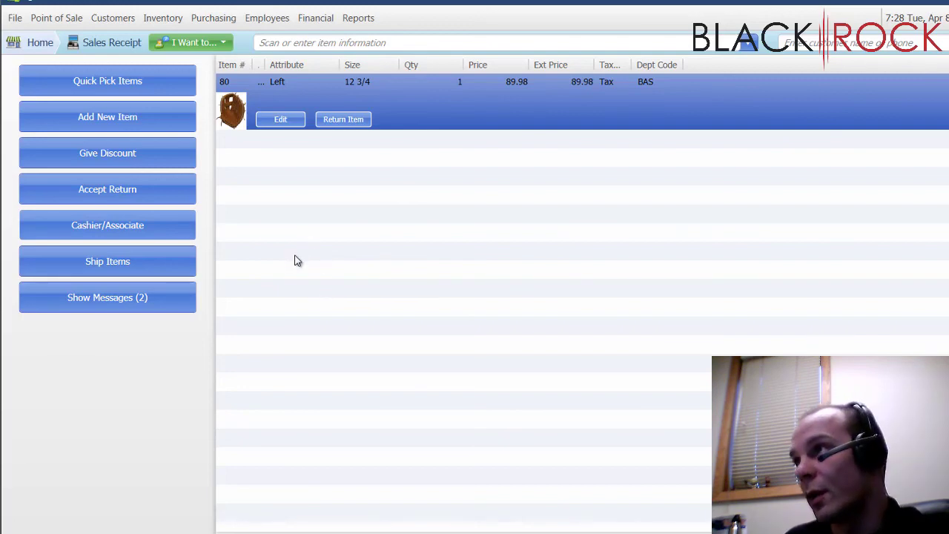
left_click(160, 230)
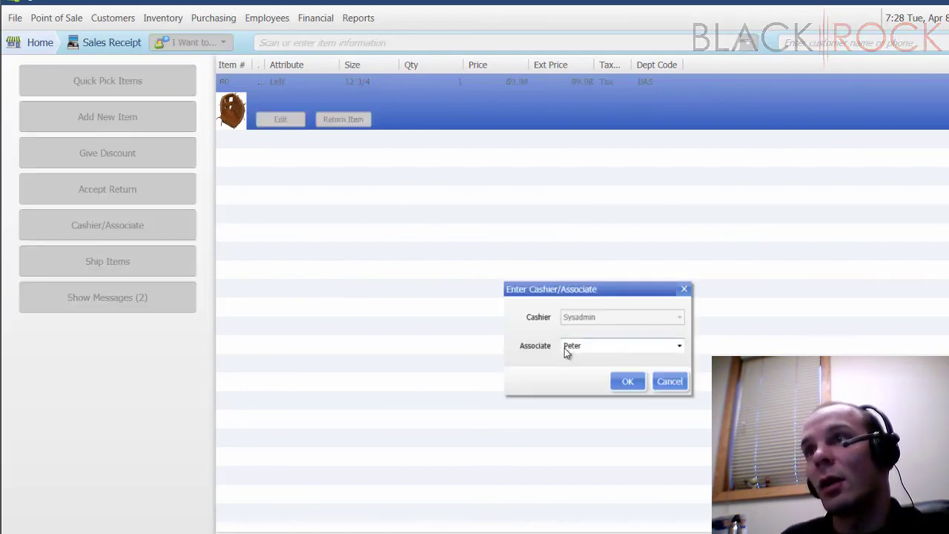